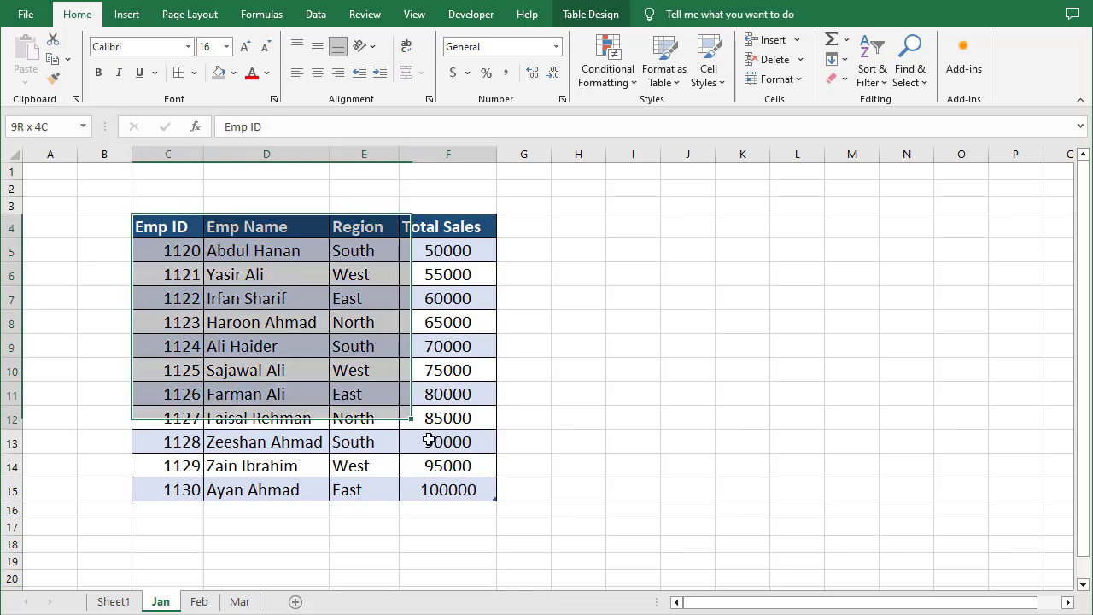
- Review the employee sales data on the Feb and Mar sheets, and return to the search form on Sheet1
click(200, 602)
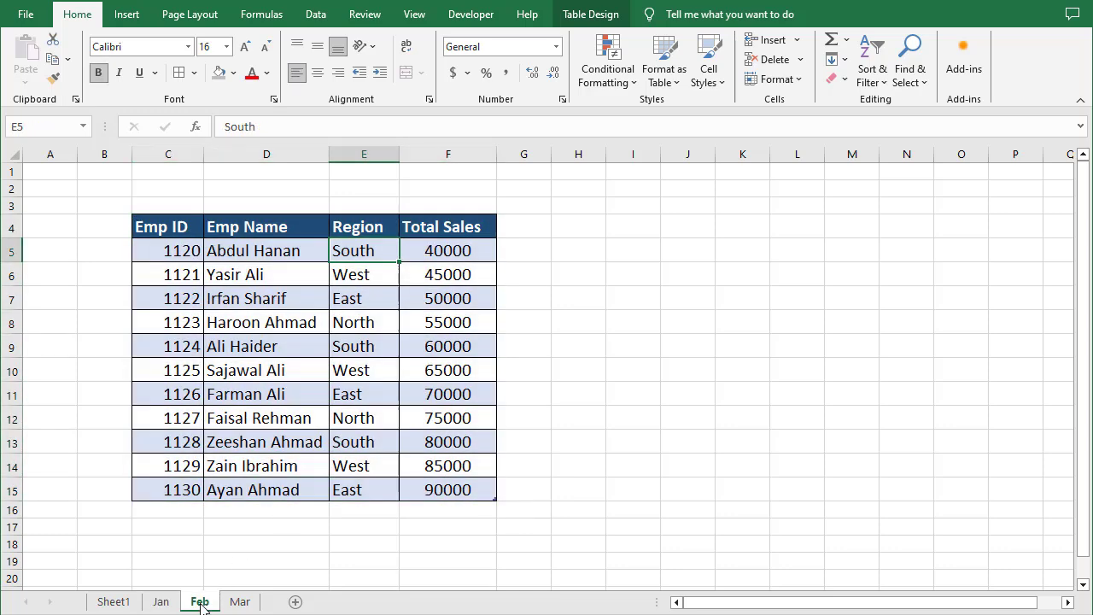
click(191, 345)
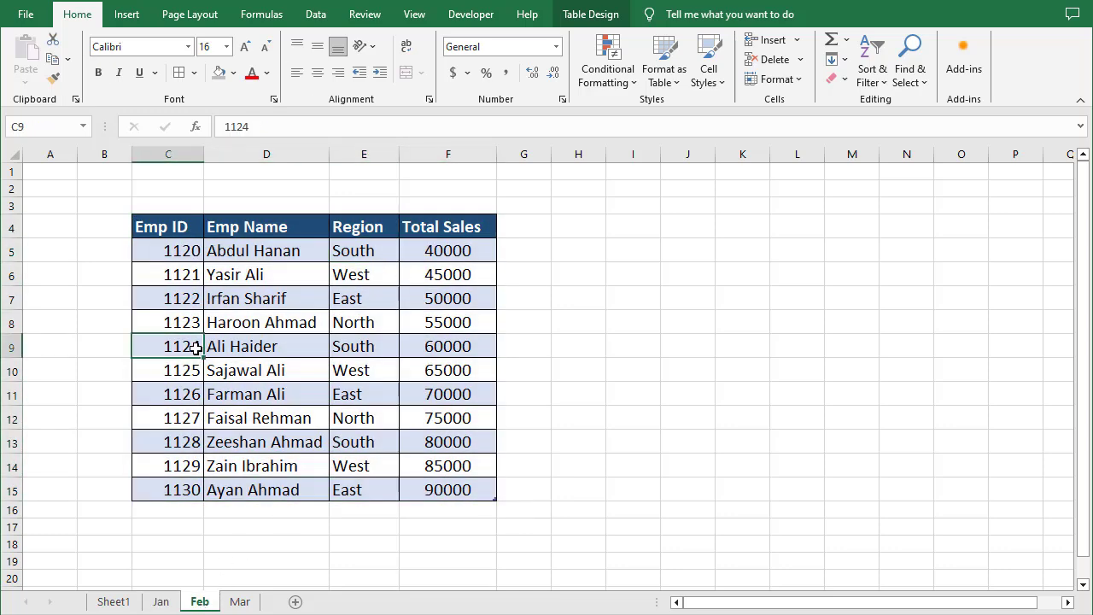
click(240, 603)
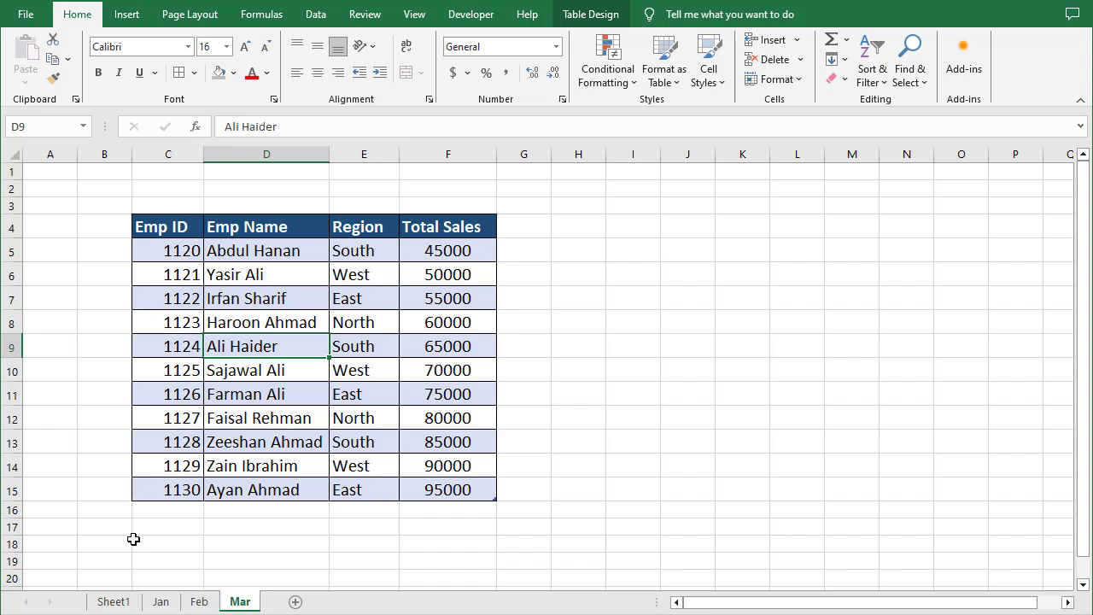
click(110, 602)
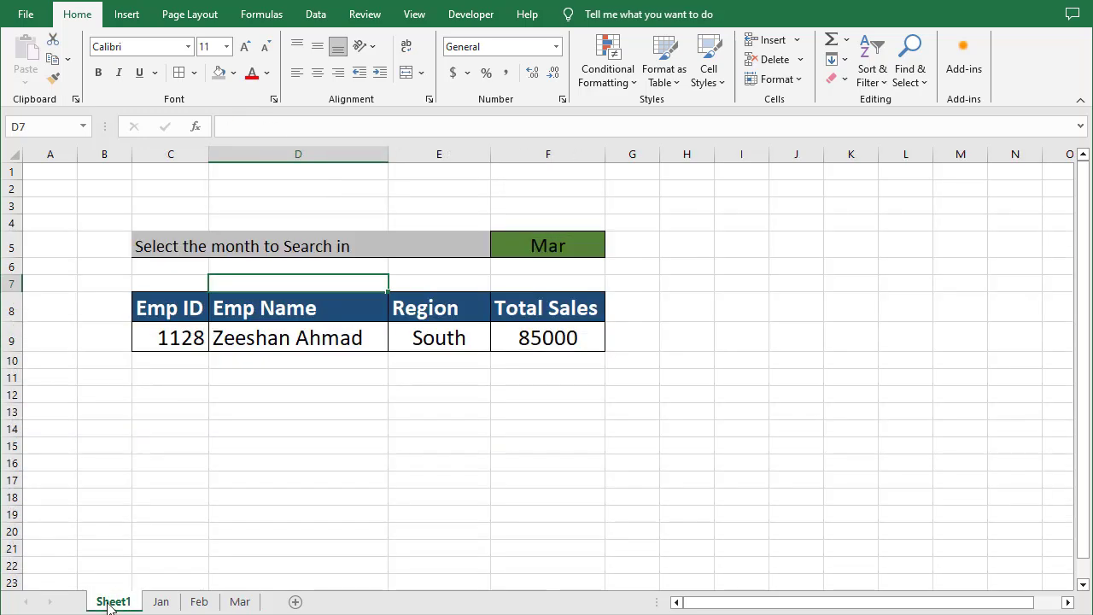
click(244, 449)
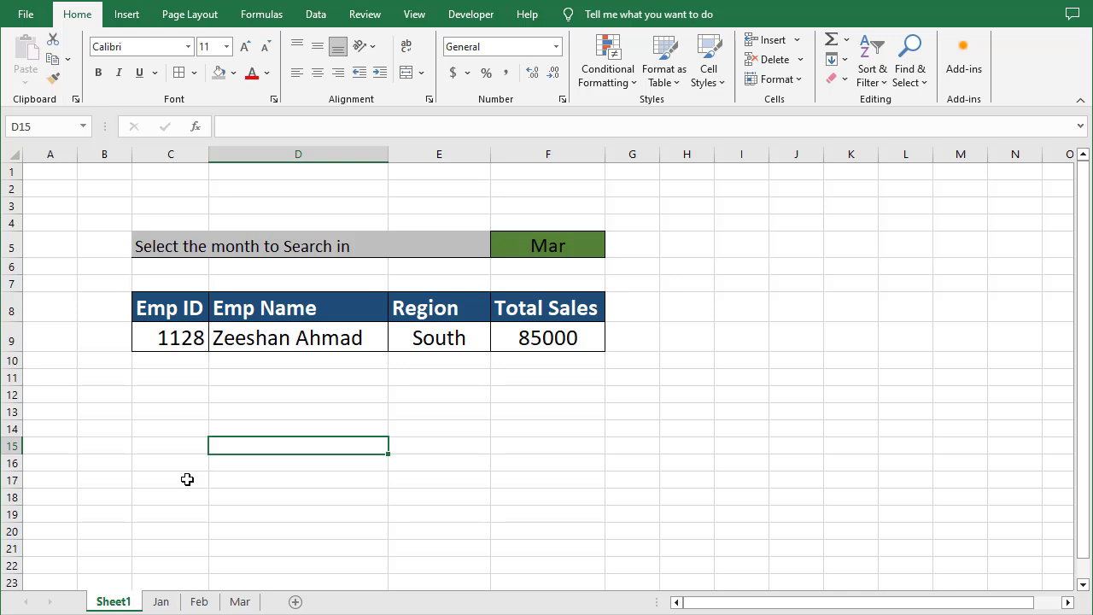
- Choose the sixth employee ID from the list in cell C9 of the search form
click(178, 336)
click(217, 342)
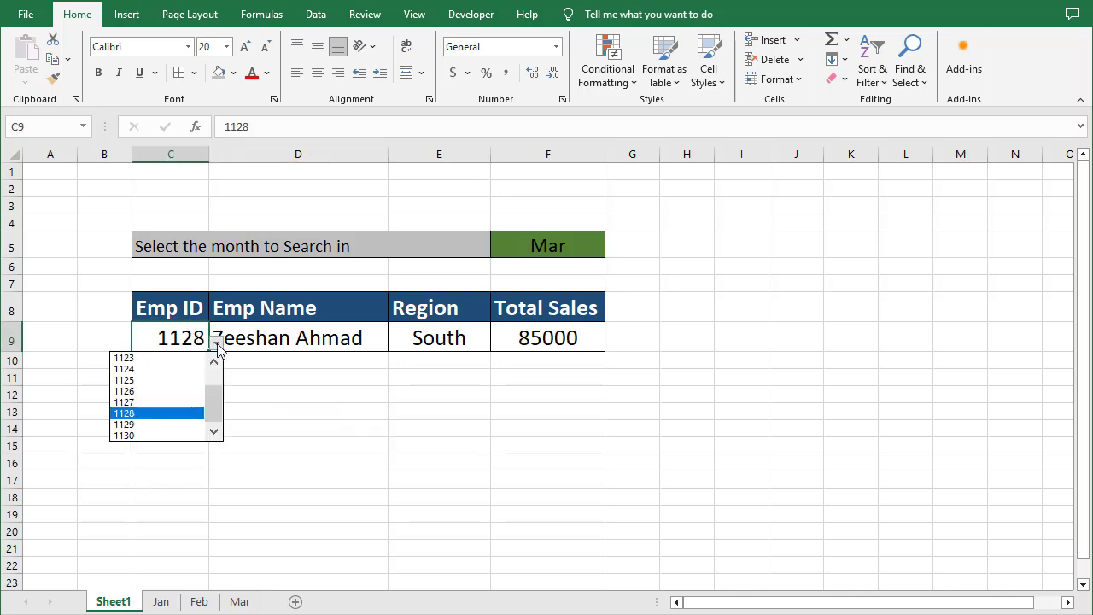
click(155, 382)
click(175, 392)
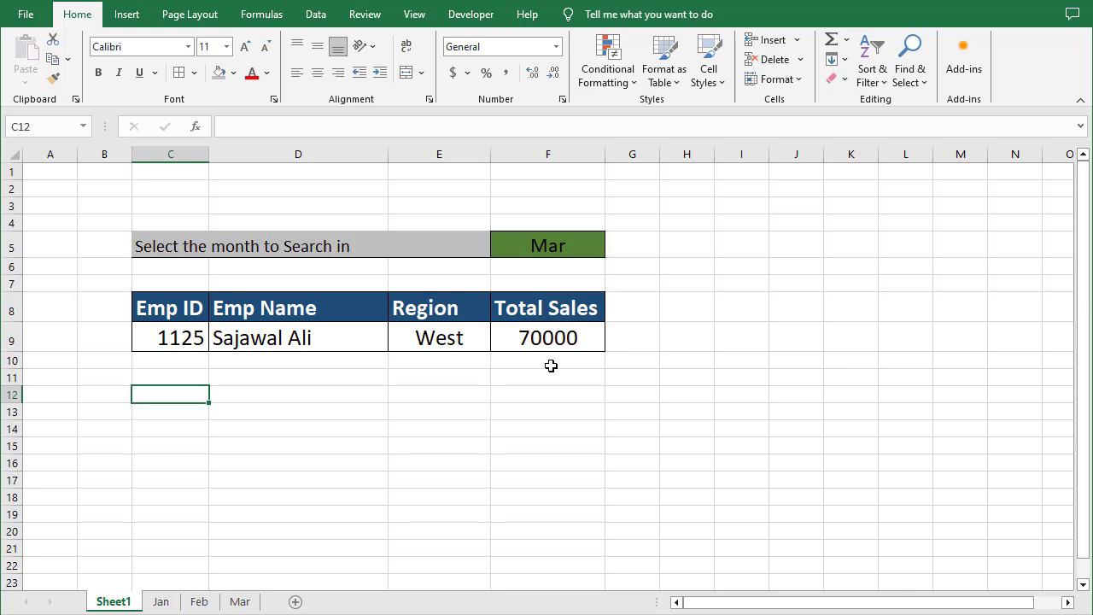
- Switch the search month in cell F5 to Jan and then to Feb
click(598, 249)
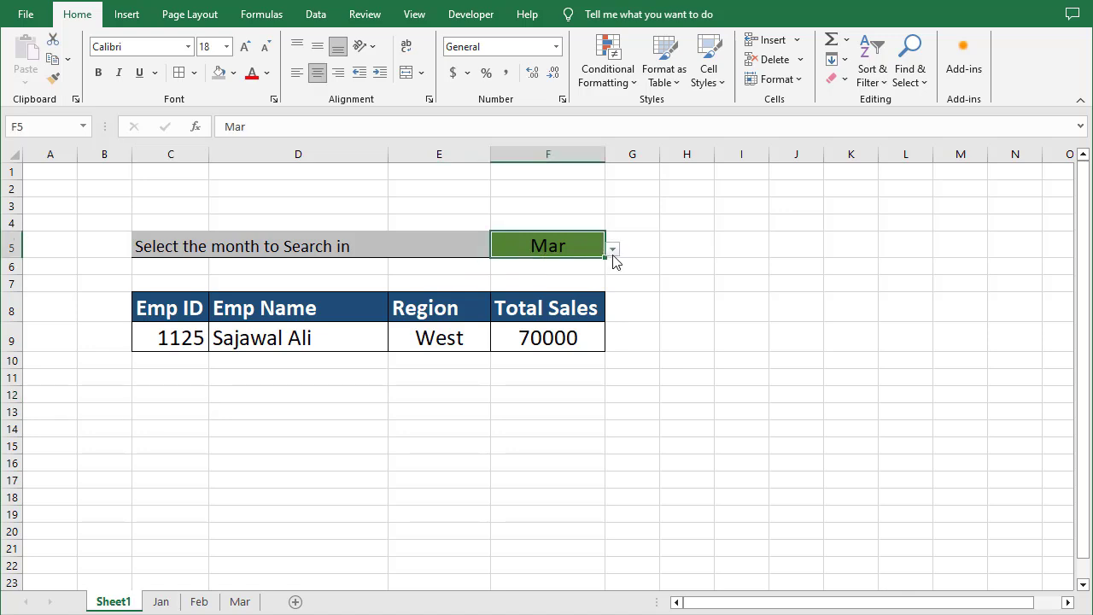
click(613, 249)
click(571, 265)
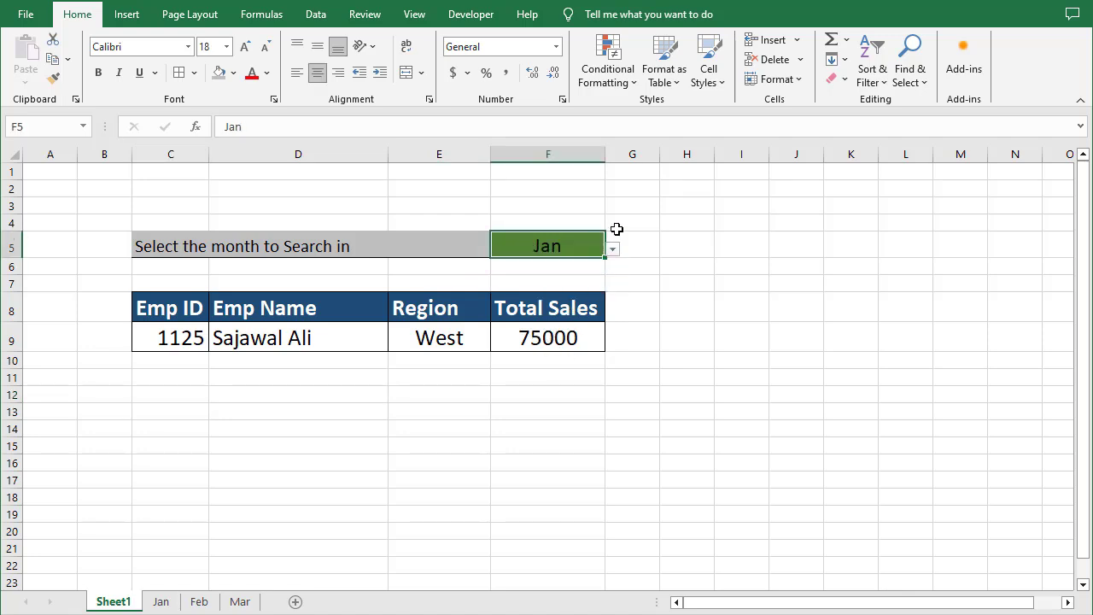
click(613, 249)
click(556, 275)
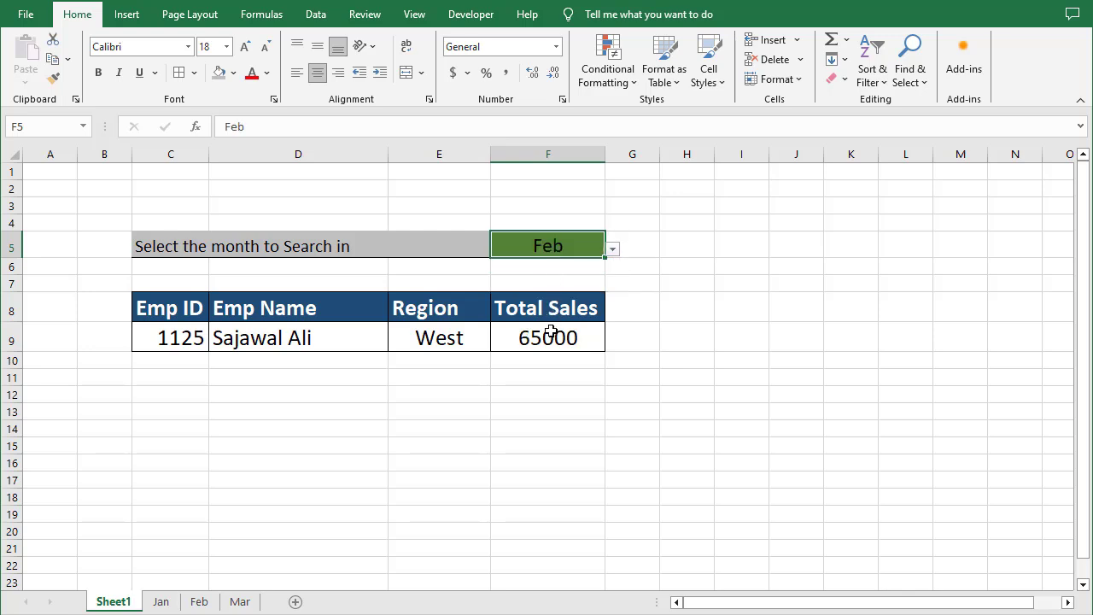
- Choose the ninth employee ID from the list in cell C9 of the search form
click(434, 390)
click(182, 339)
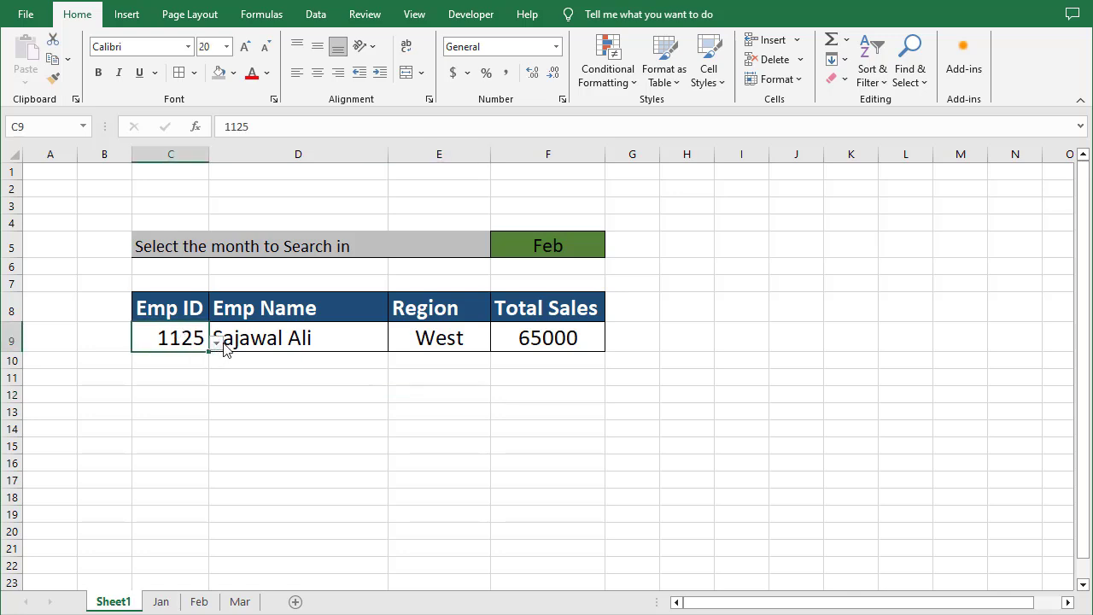
click(216, 343)
click(150, 415)
click(245, 365)
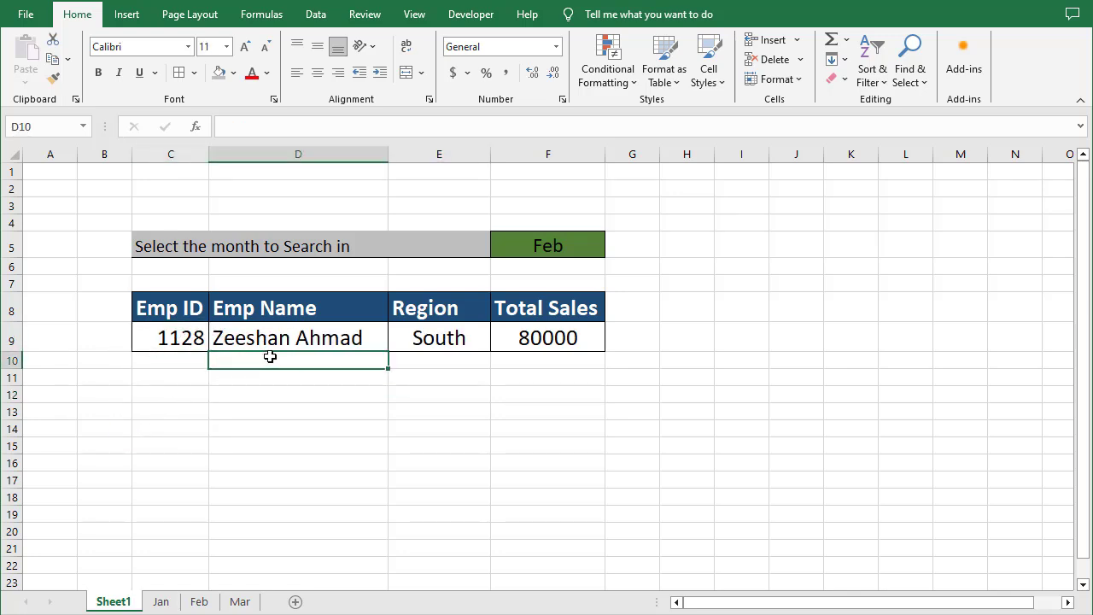
- Try Mar as the search month in cell F5, and finally set it to Jan
click(589, 246)
click(613, 250)
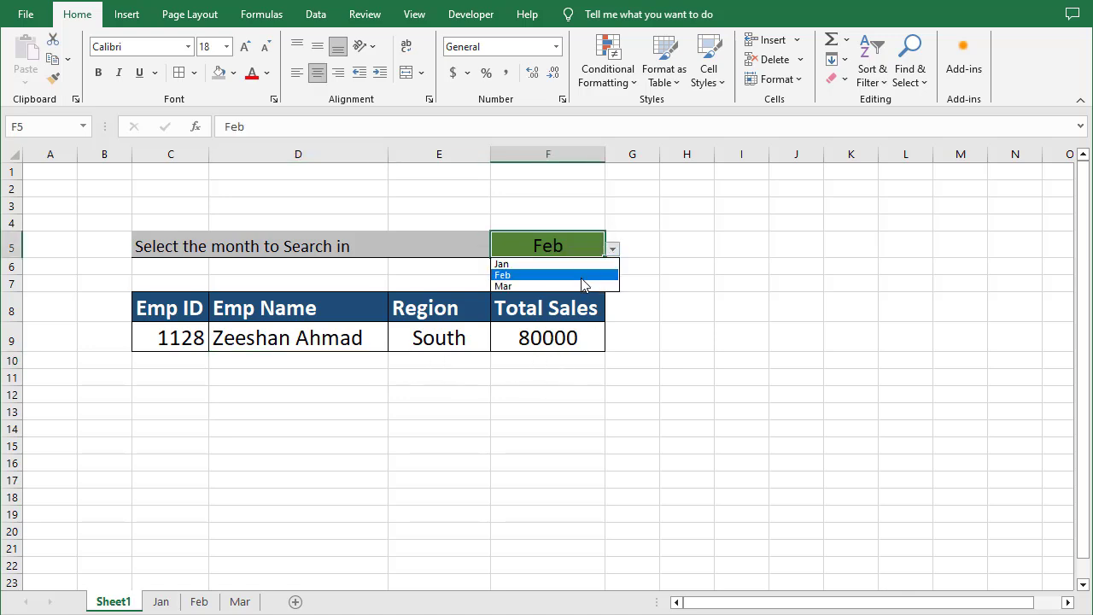
click(583, 285)
click(614, 249)
click(564, 260)
click(489, 369)
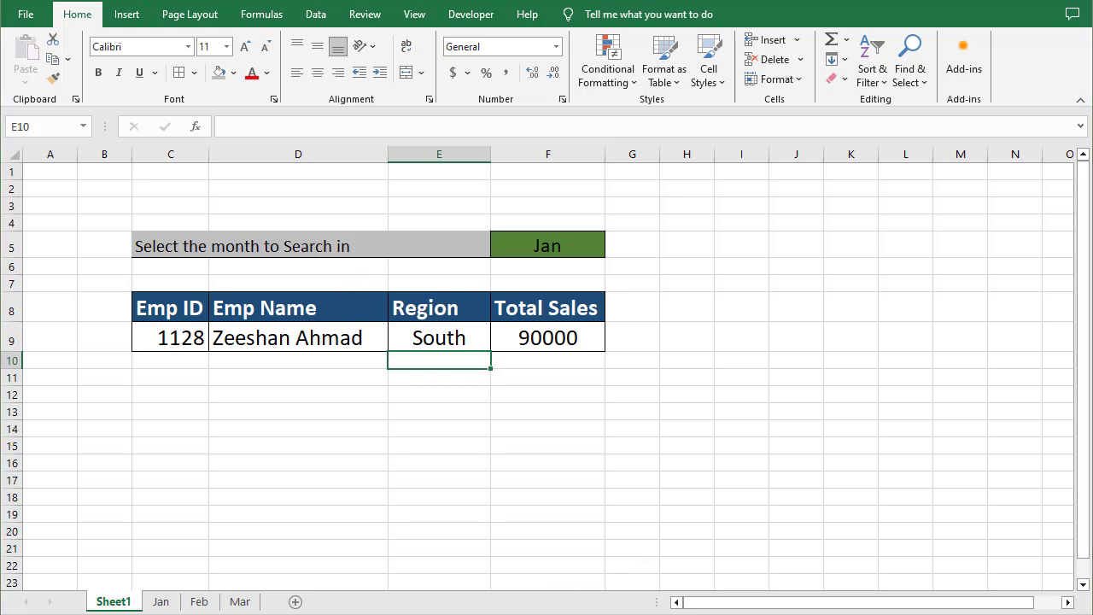
- Switch to the workbook with the unfilled search form and inspect its result cells in row 9 and month cell F5
click(401, 590)
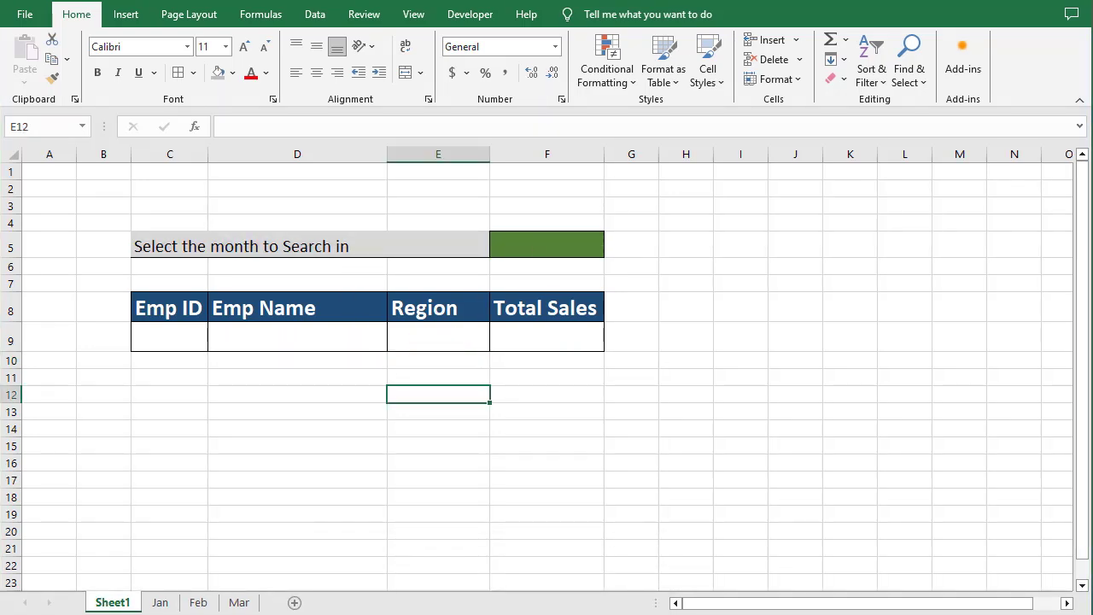
click(375, 427)
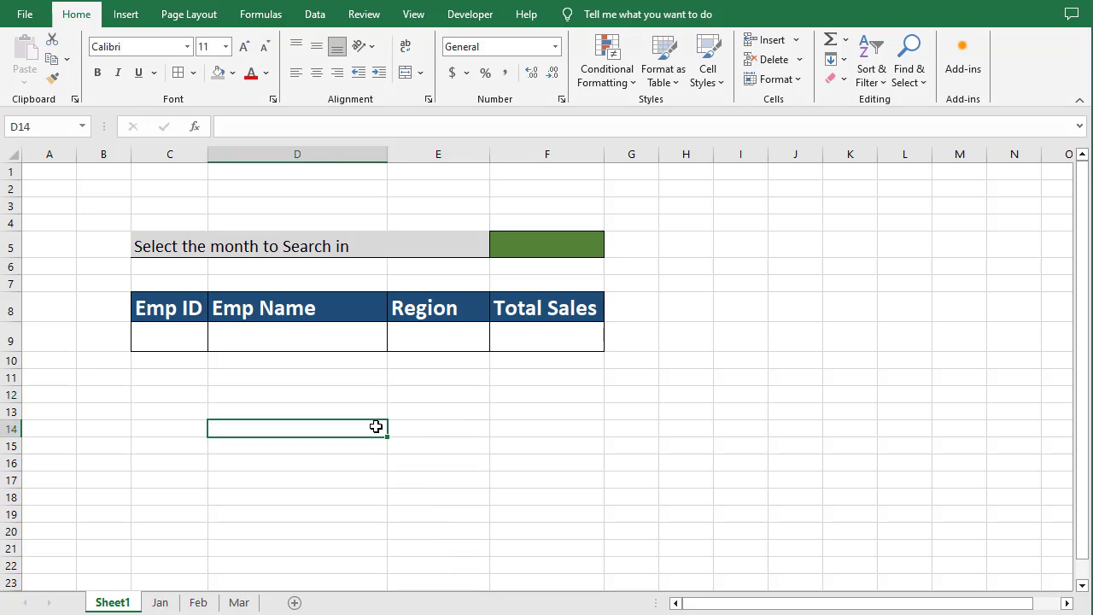
click(368, 344)
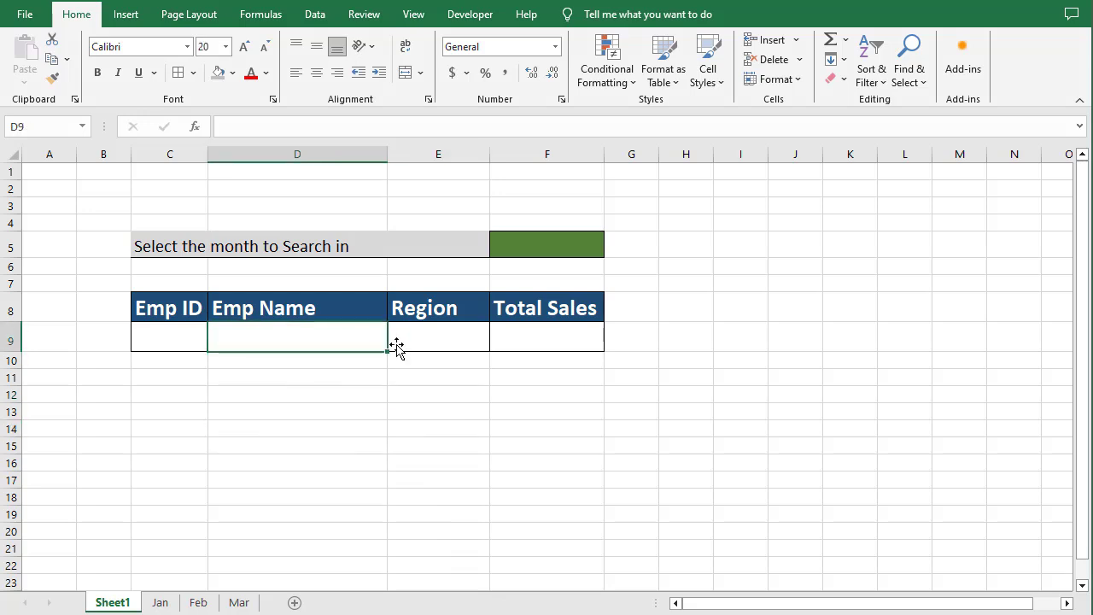
click(464, 341)
click(548, 333)
click(564, 247)
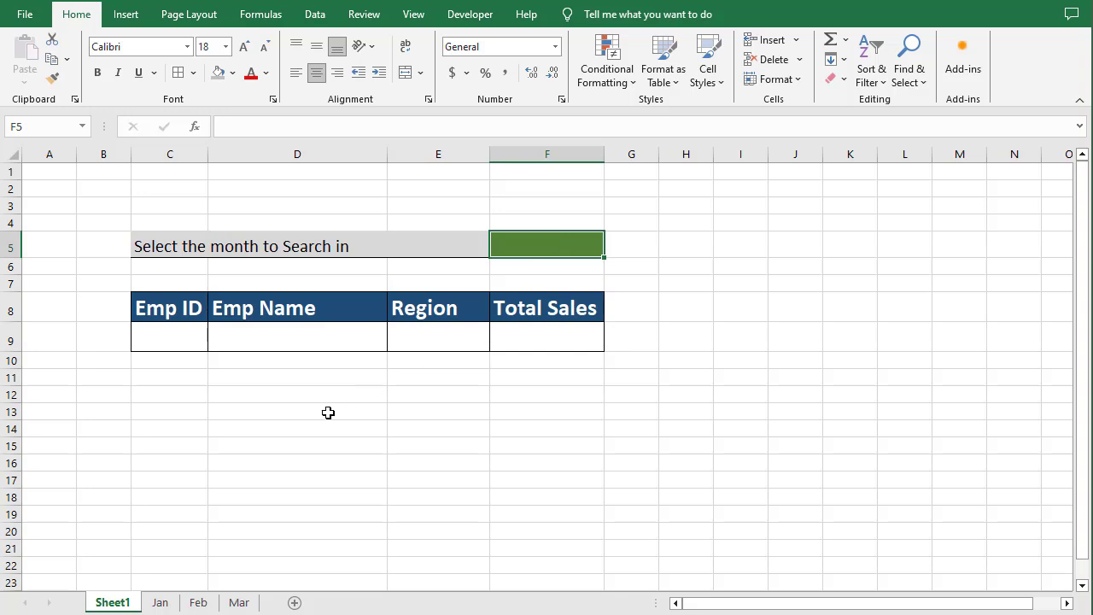
- Look through the employee sales data on the Jan, Feb and Mar sheets, ending on Jan
click(159, 602)
click(199, 603)
click(239, 602)
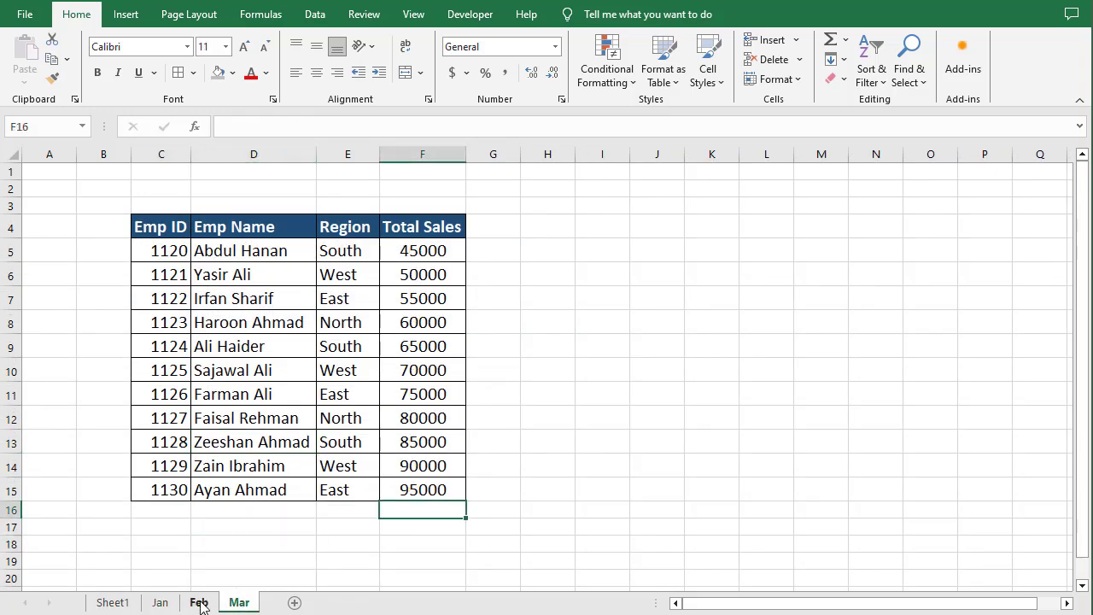
click(198, 602)
click(160, 603)
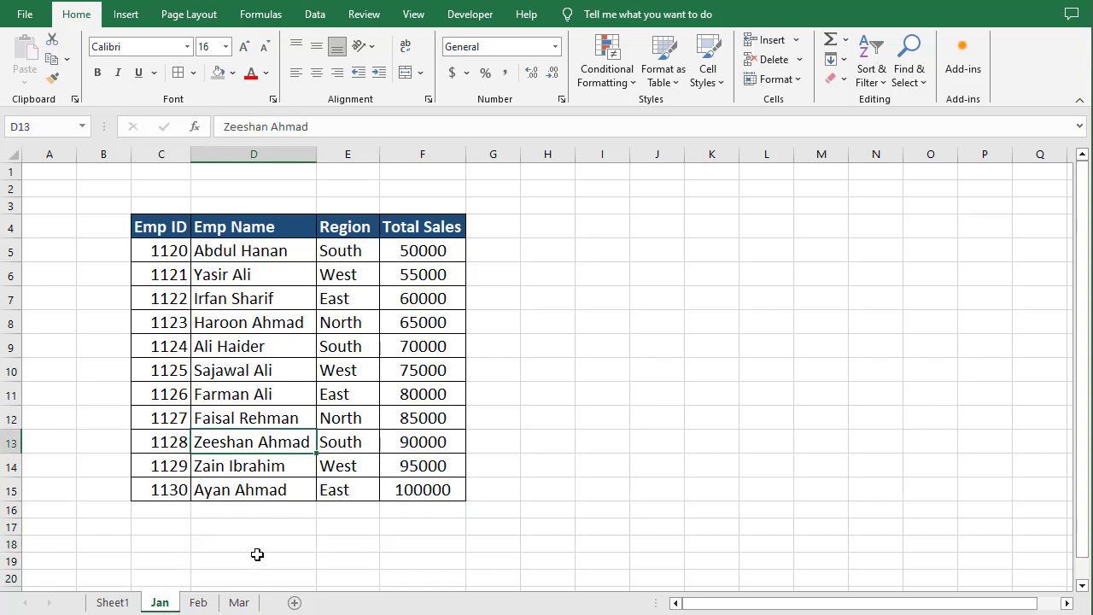
click(257, 556)
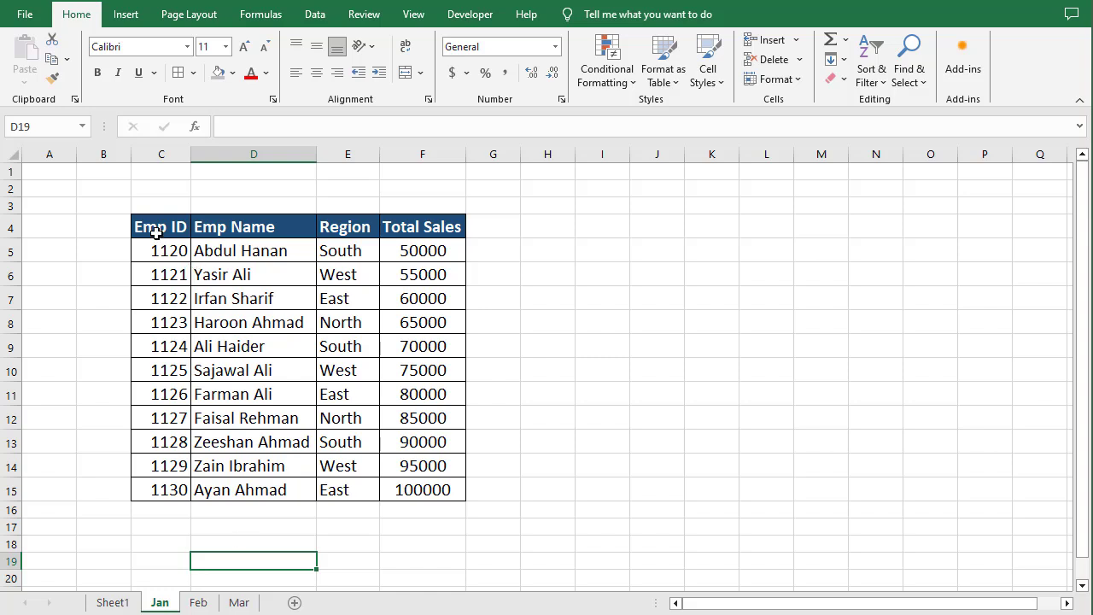
- Convert the employee data in C4:F15 on the Jan sheet into a table with headers and check its table name
drag(156, 233, 417, 481)
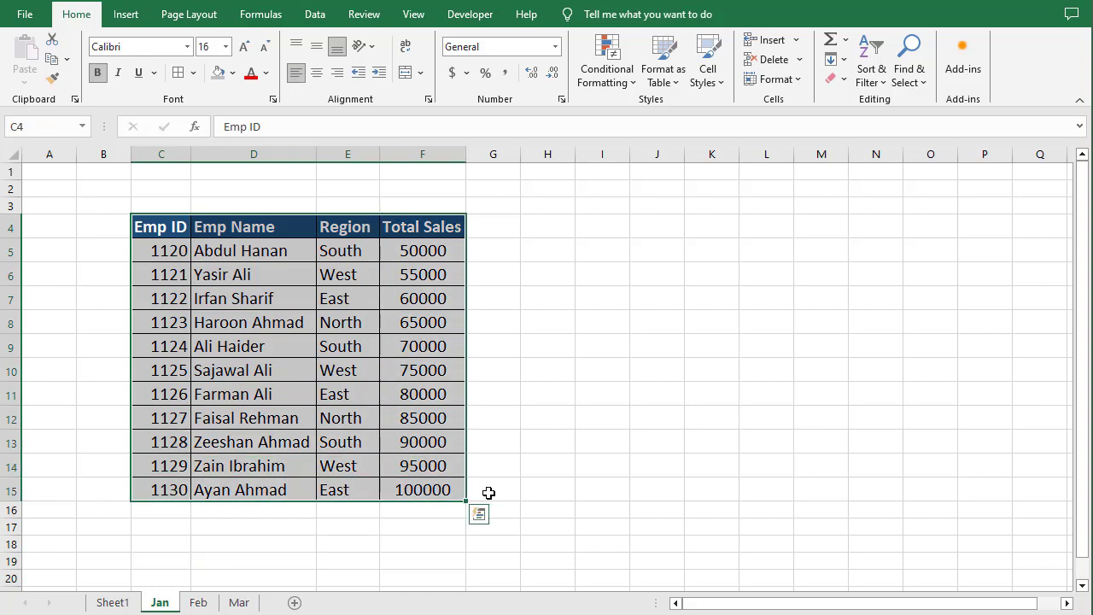
key(ctrl+t)
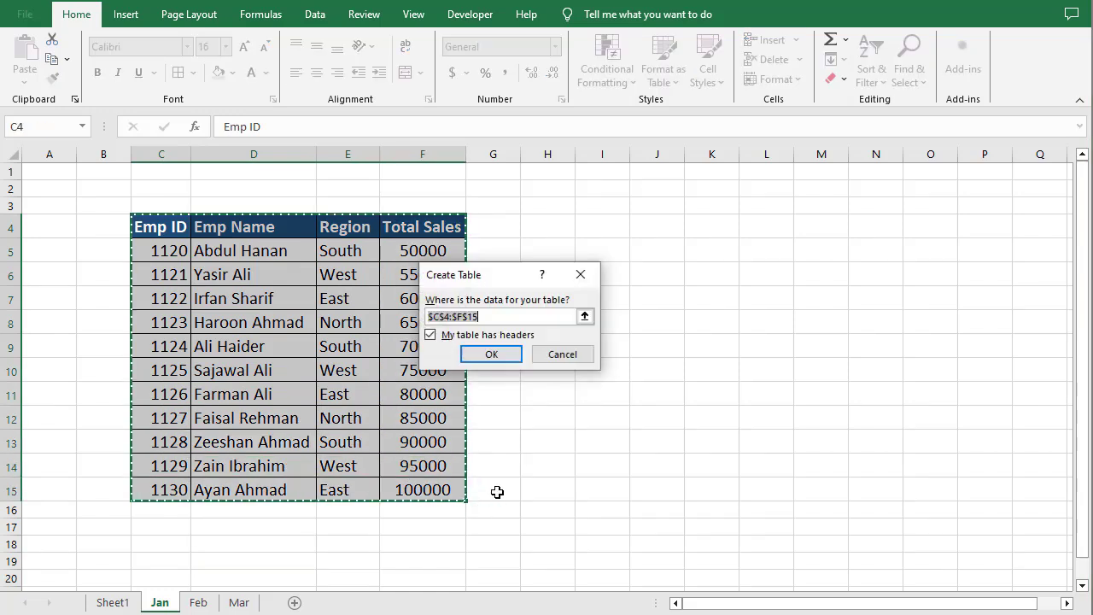
click(498, 353)
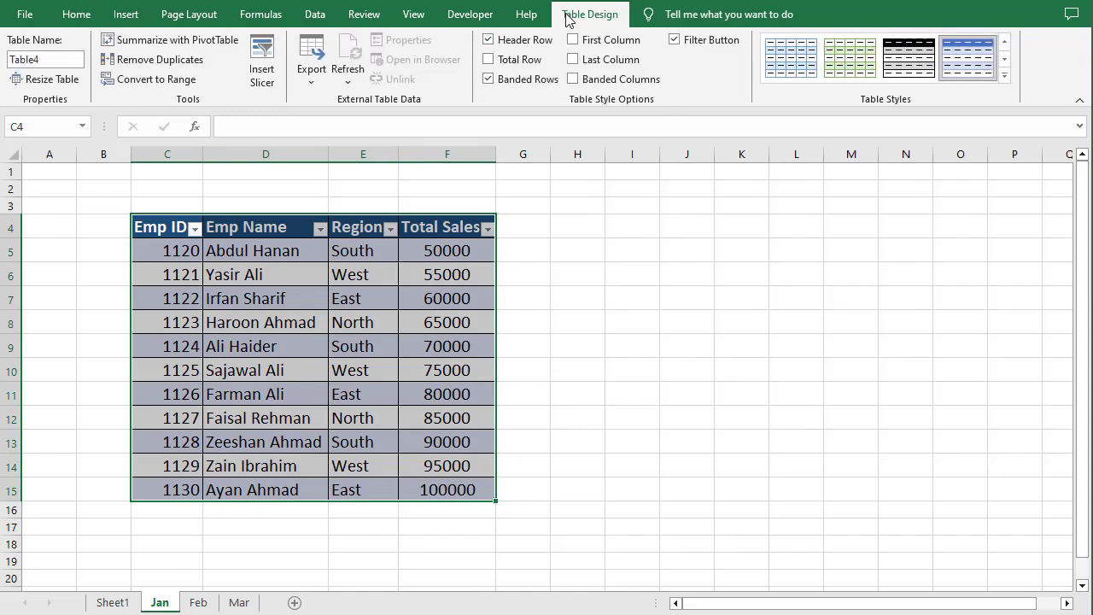
click(39, 62)
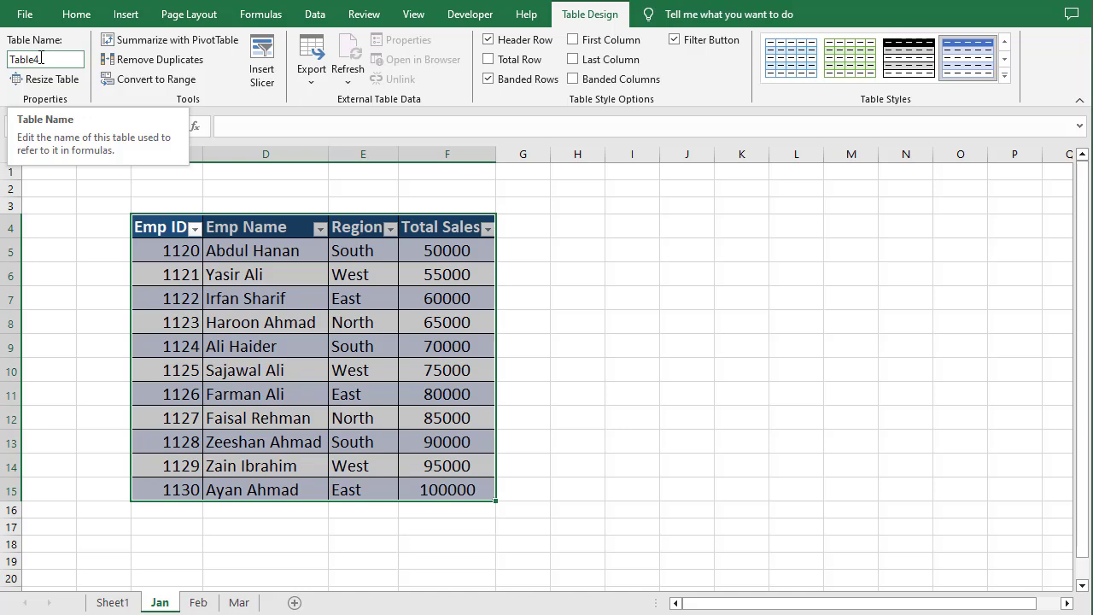
click(104, 311)
- Convert the employee data in C4:F15 on the Feb sheet into a table with headers
click(199, 603)
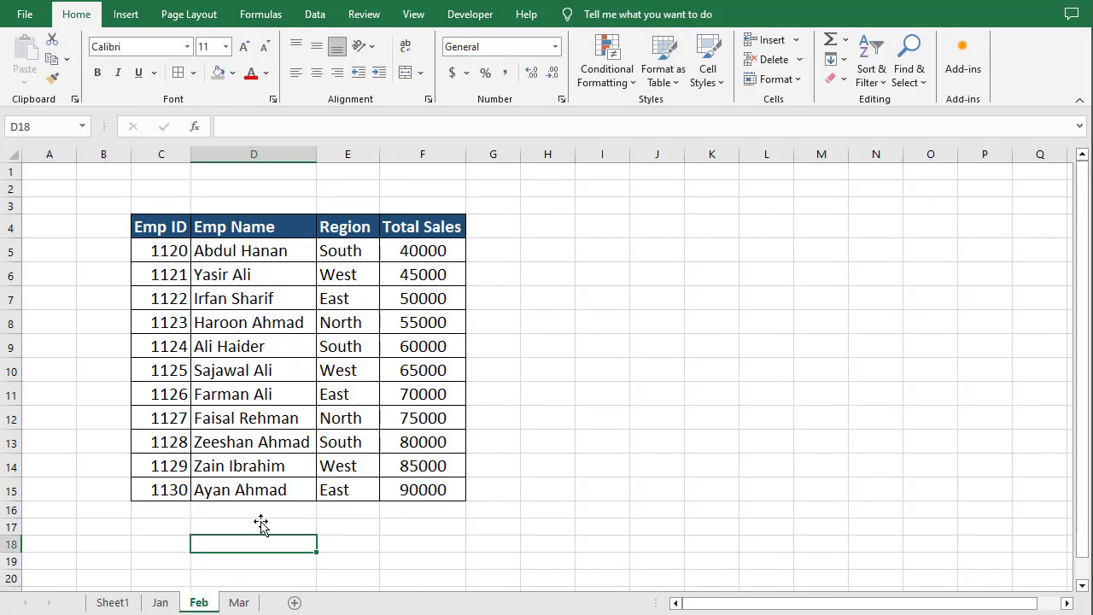
drag(166, 237, 435, 490)
key(ctrl+t)
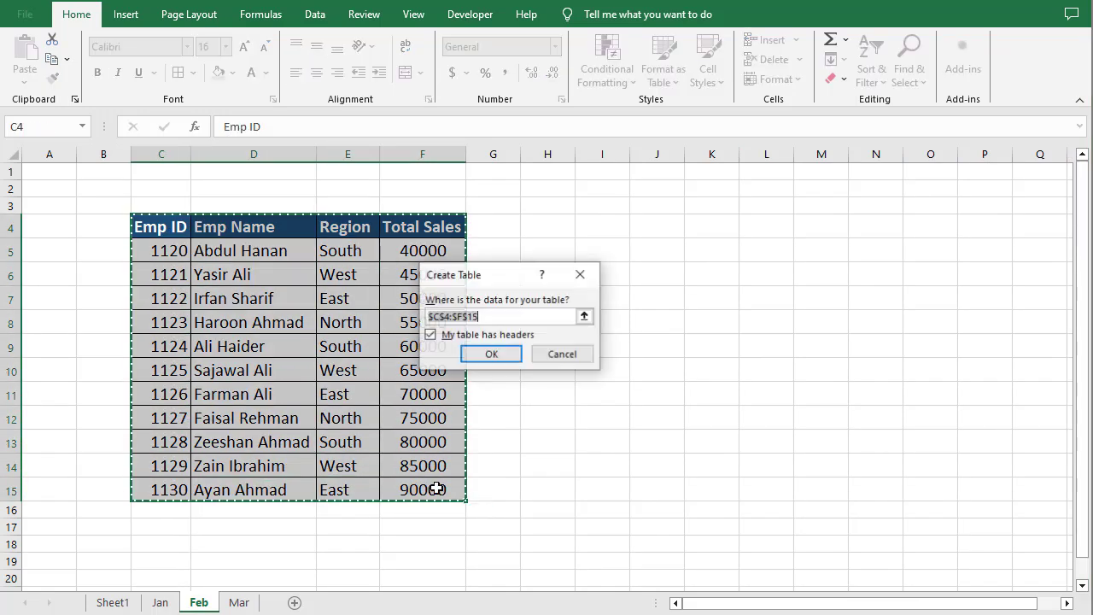
click(492, 354)
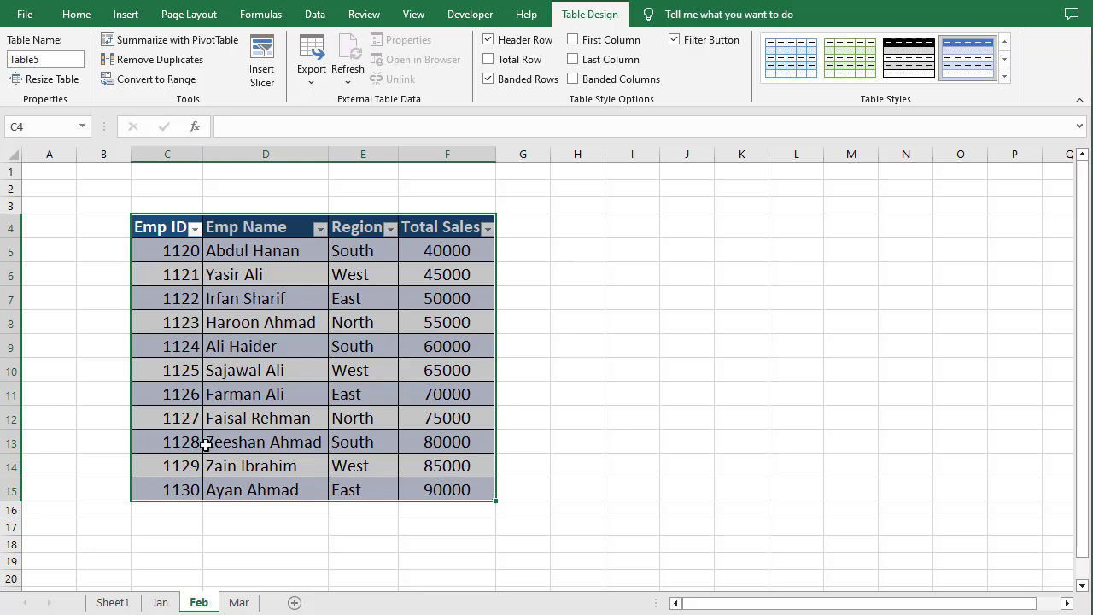
- Convert the employee data in C4:F15 on the Mar sheet into a table with headers
click(240, 604)
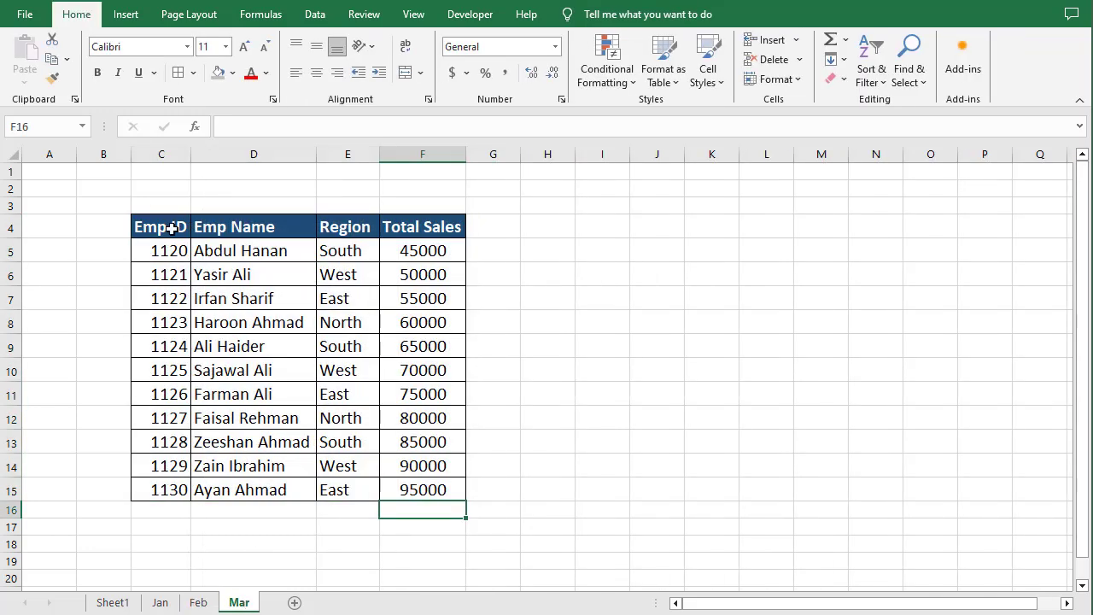
drag(151, 224, 410, 496)
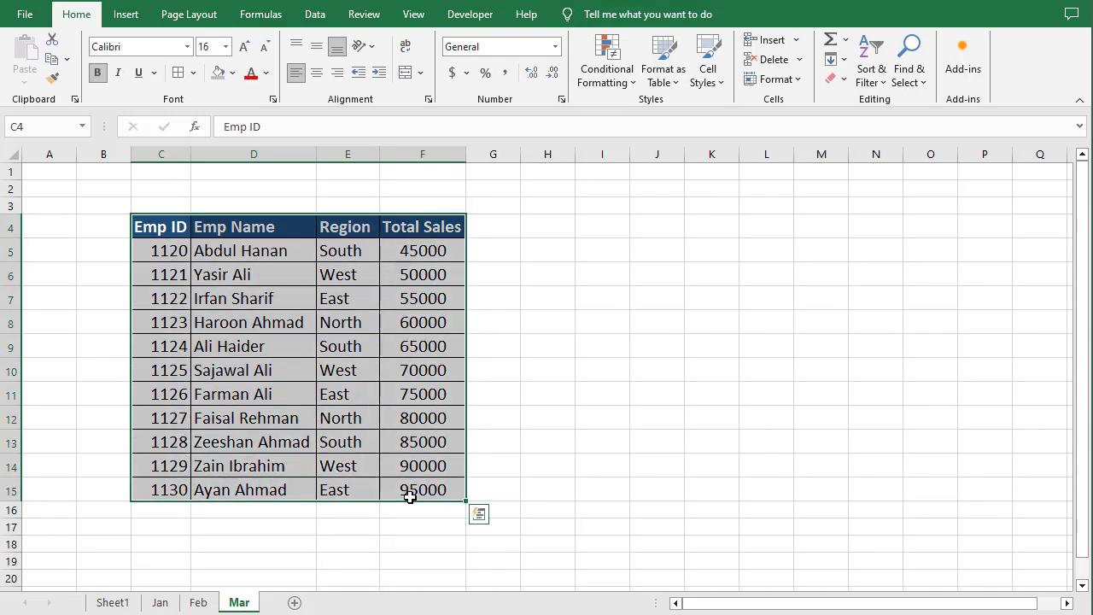
key(ctrl+t)
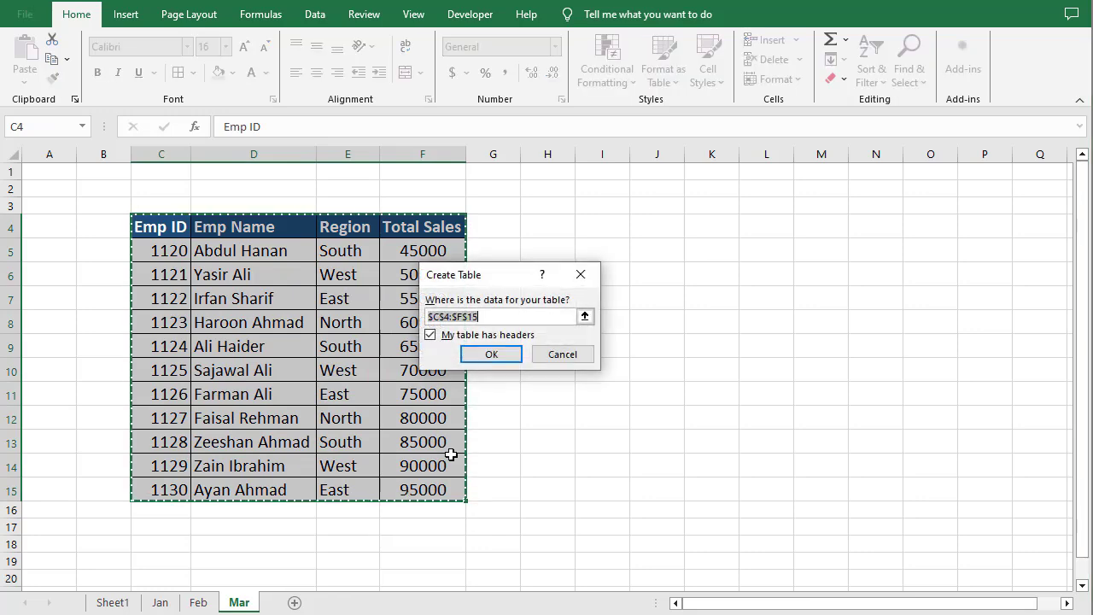
click(487, 358)
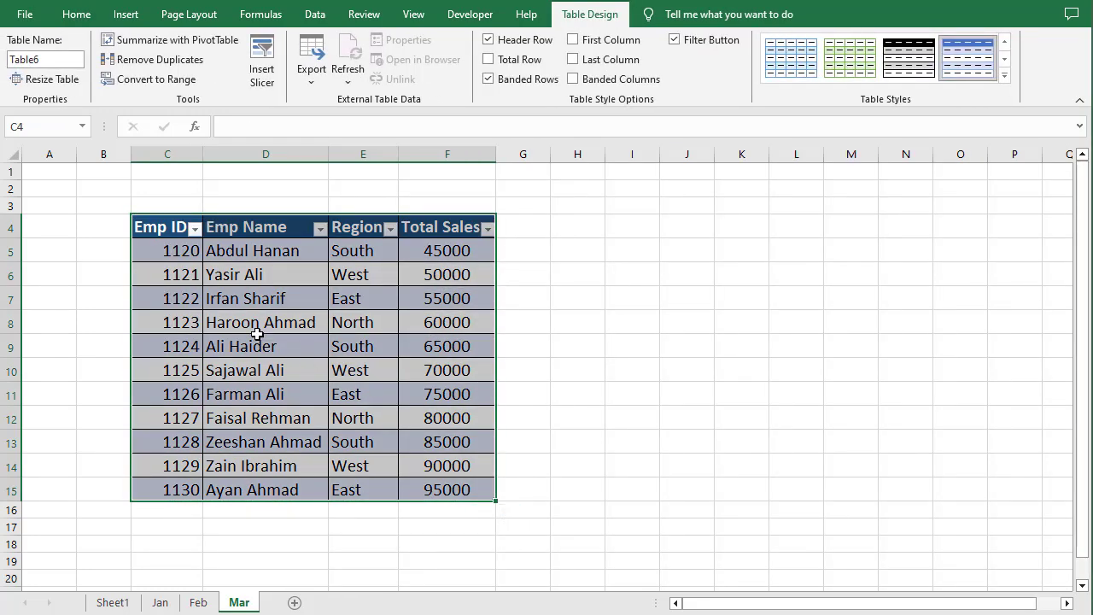
click(257, 346)
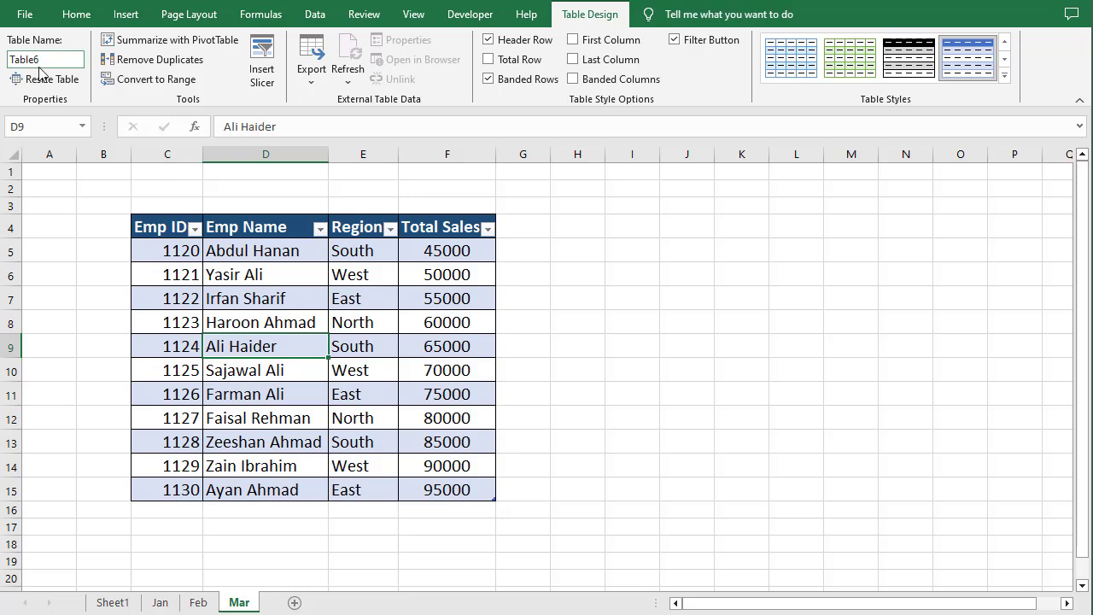
- On Sheet1, add list data validation to the month cell F5 with the source Jan,Feb,Mar
click(116, 603)
click(381, 429)
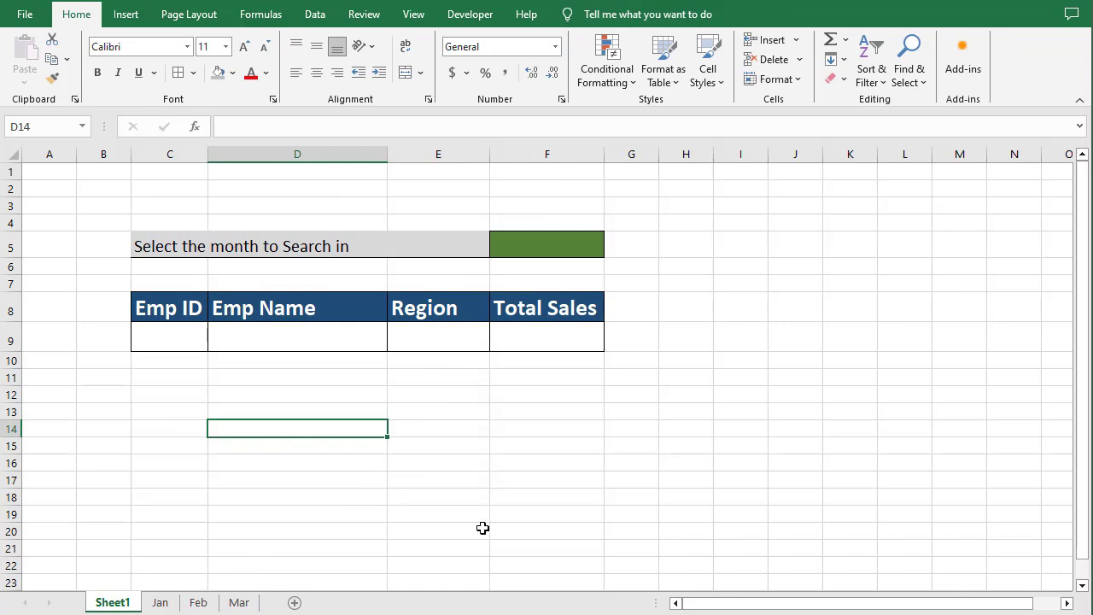
click(568, 247)
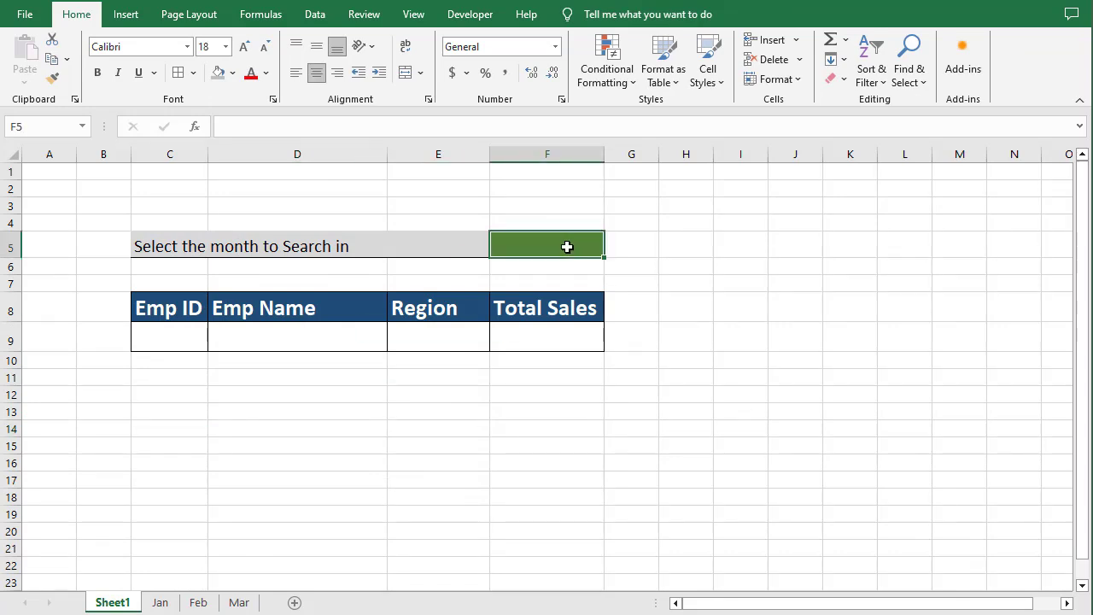
click(181, 334)
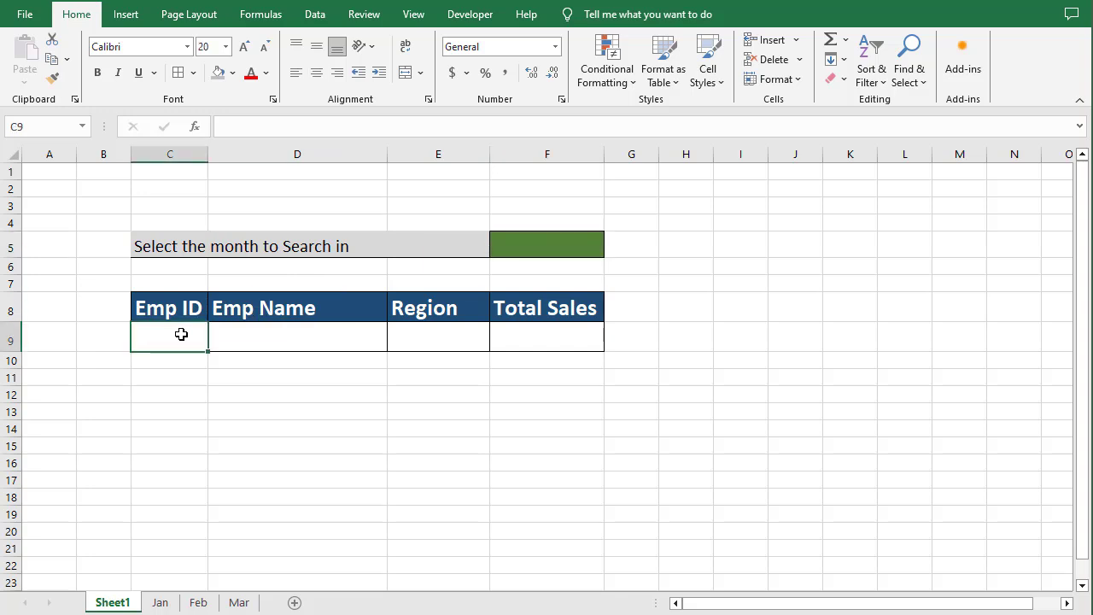
click(529, 248)
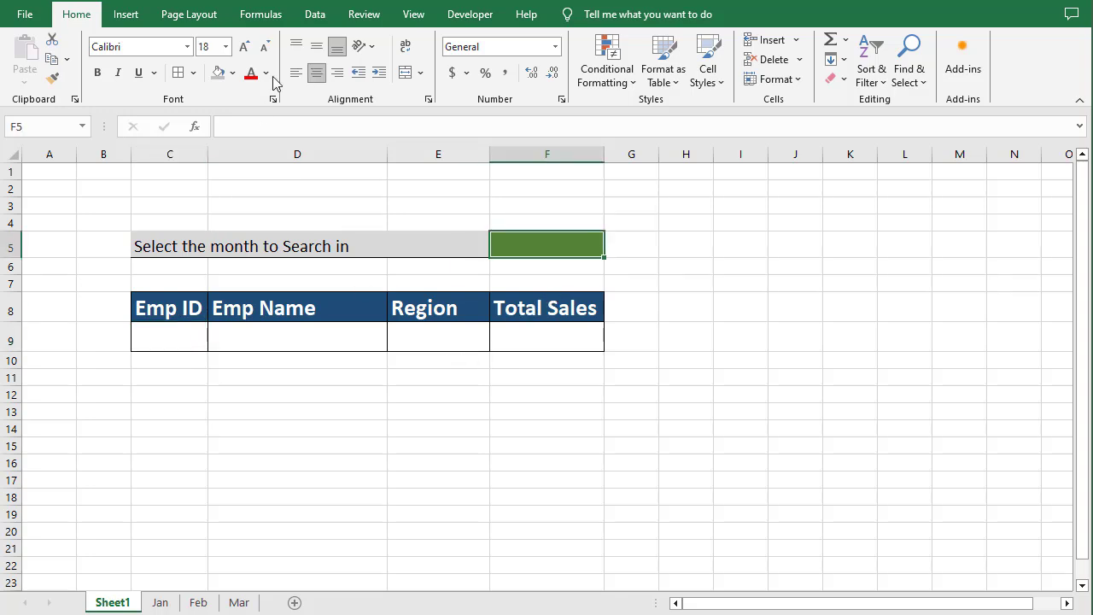
click(300, 26)
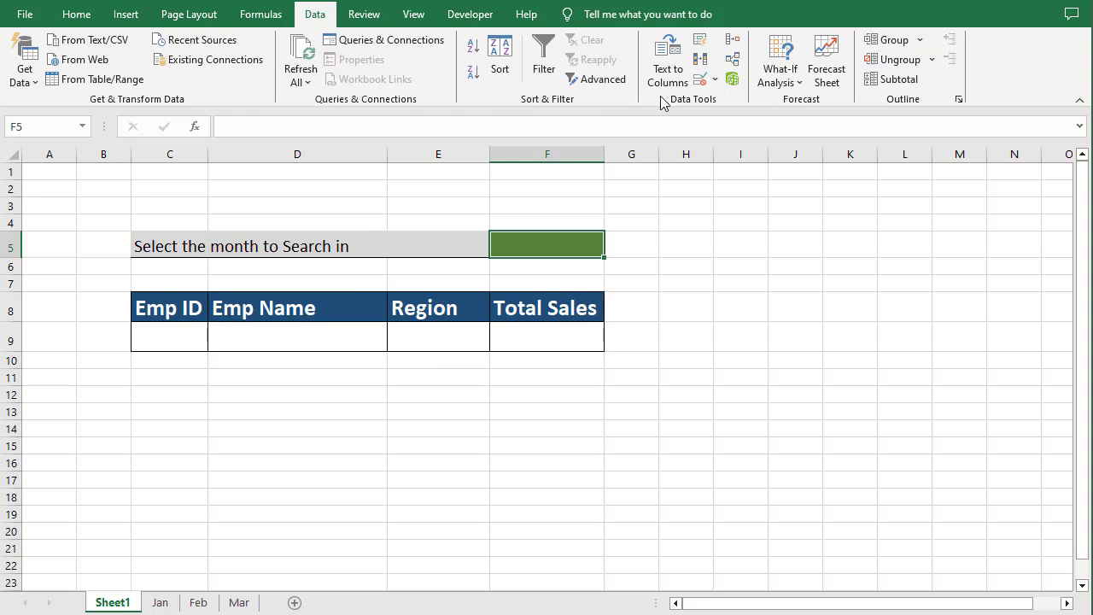
click(701, 81)
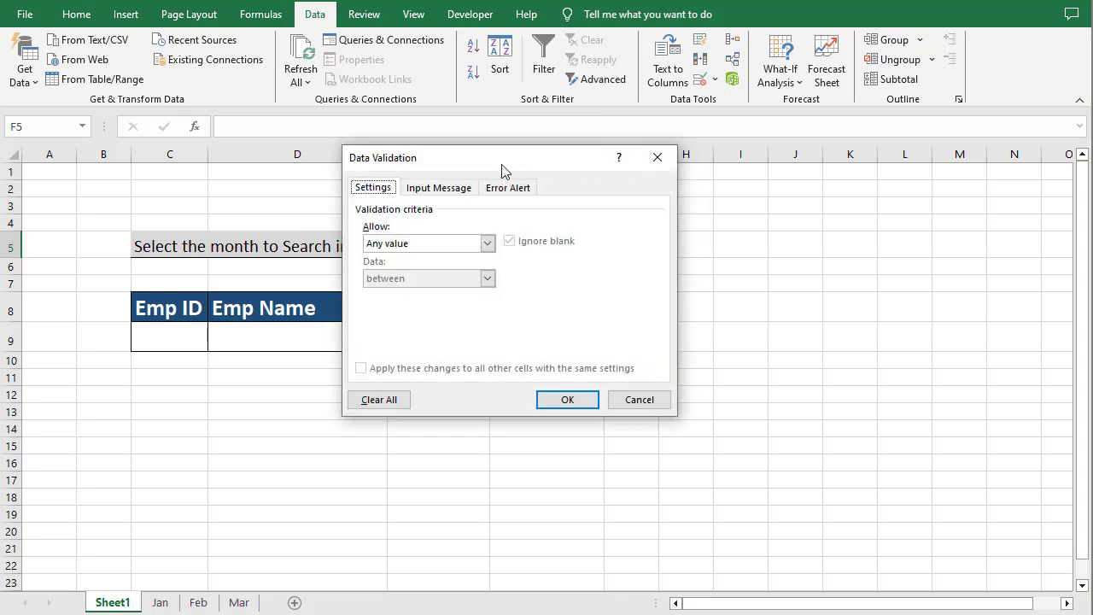
drag(532, 162, 412, 156)
click(366, 236)
click(309, 282)
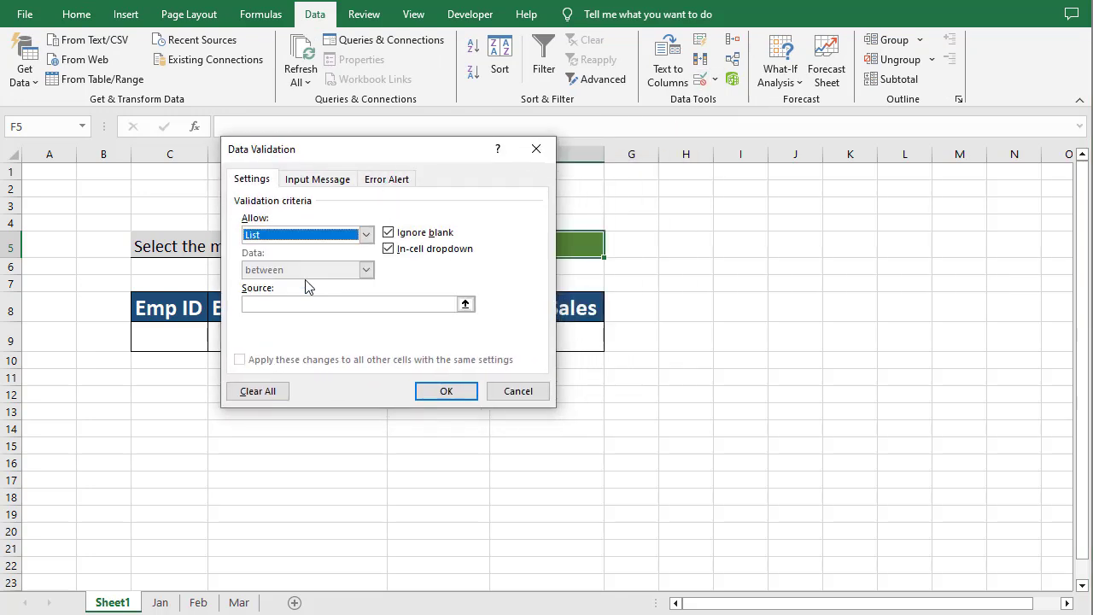
click(303, 302)
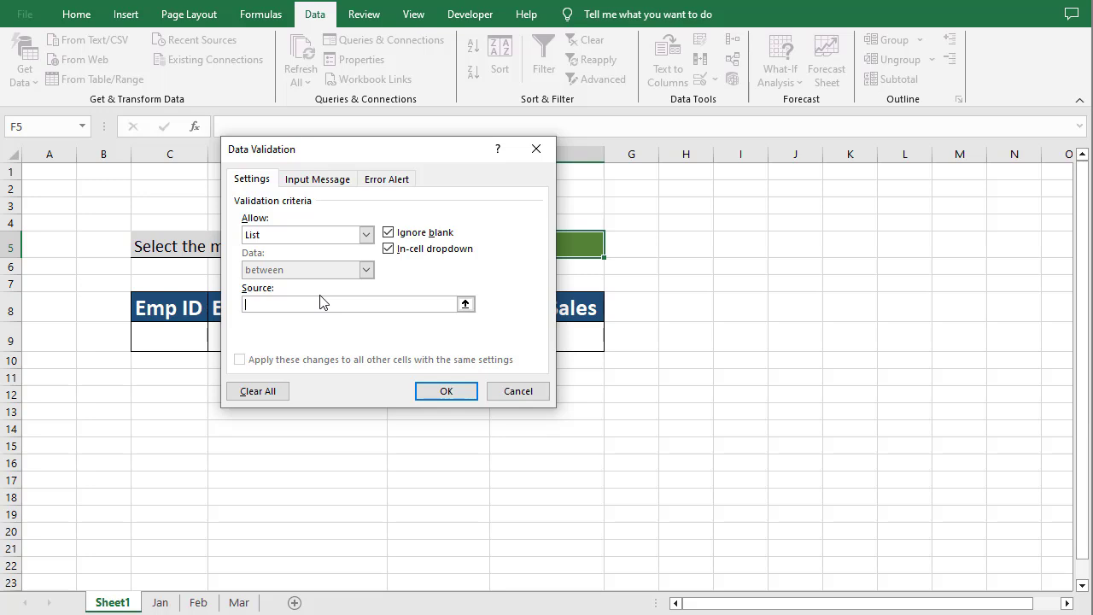
text(Jan,Feb,)
text(ar)
click(466, 391)
- Try out the month dropdown in F5 by choosing Feb and finally Mar
click(612, 249)
click(574, 275)
click(613, 248)
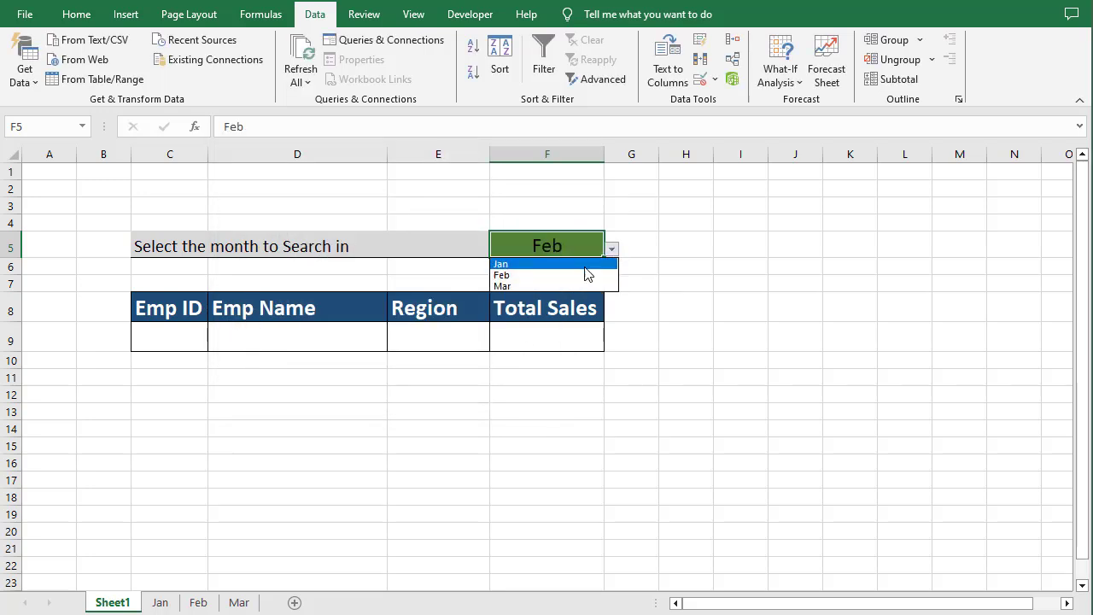
click(565, 288)
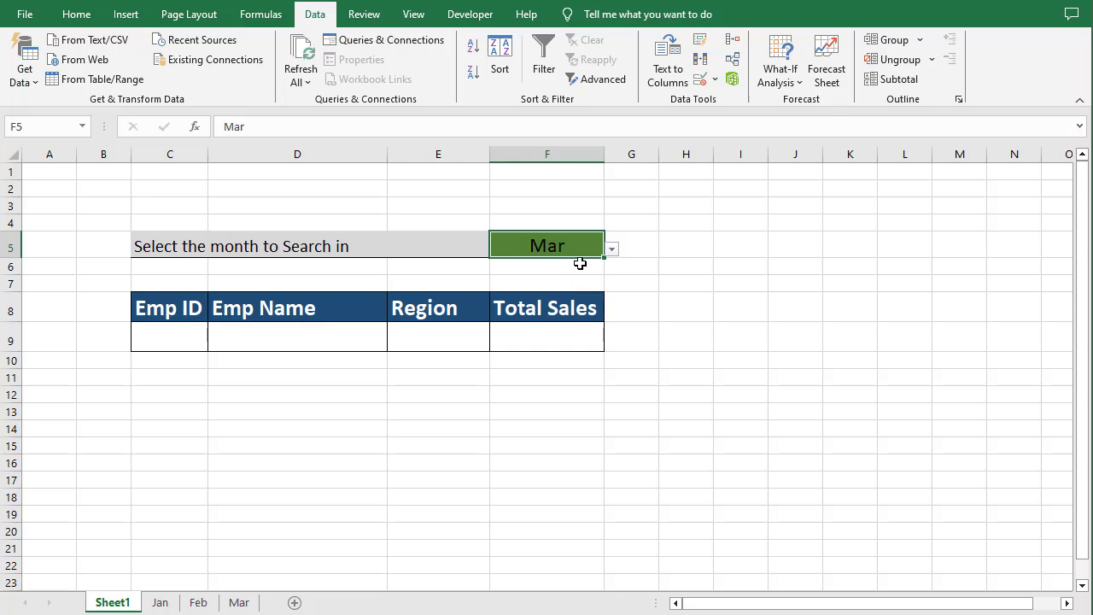
click(647, 296)
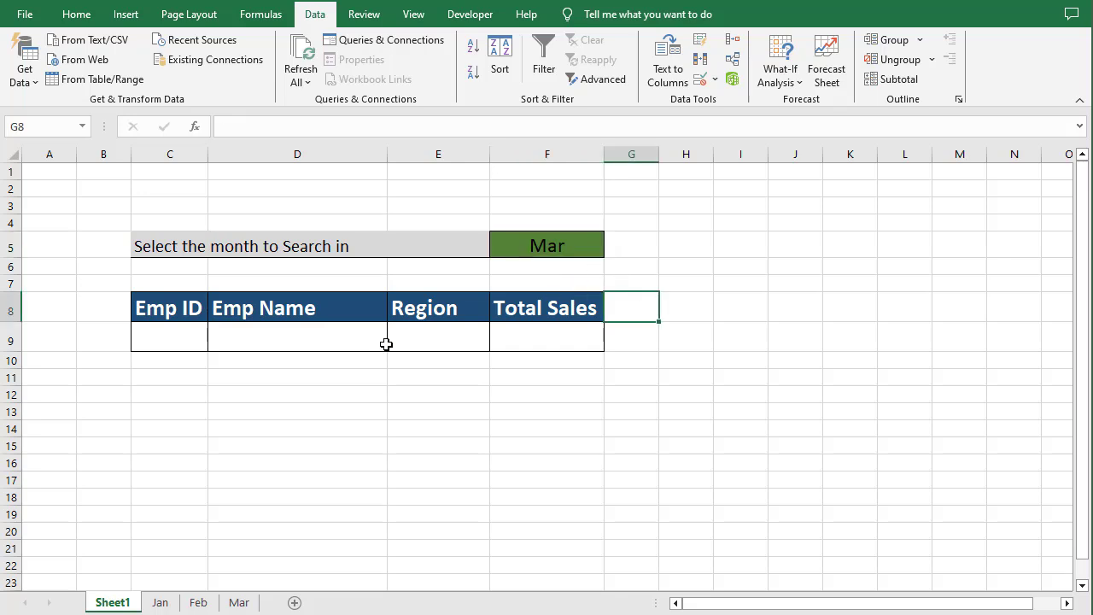
- Add list data validation to the Emp ID cell C9 with the source =Jan!$C$5:$C$15
click(162, 334)
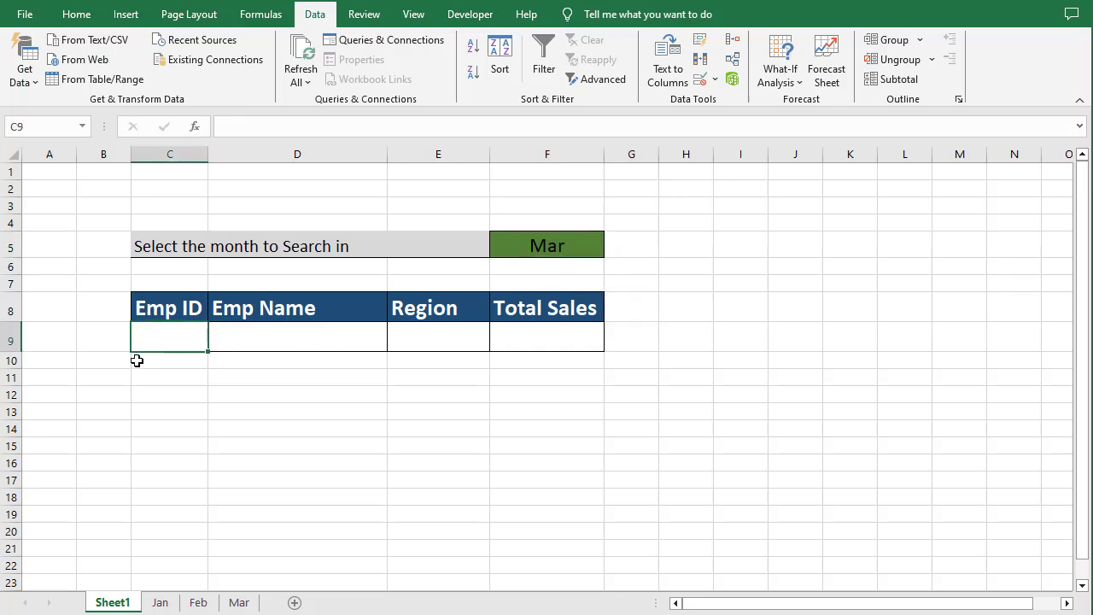
click(700, 78)
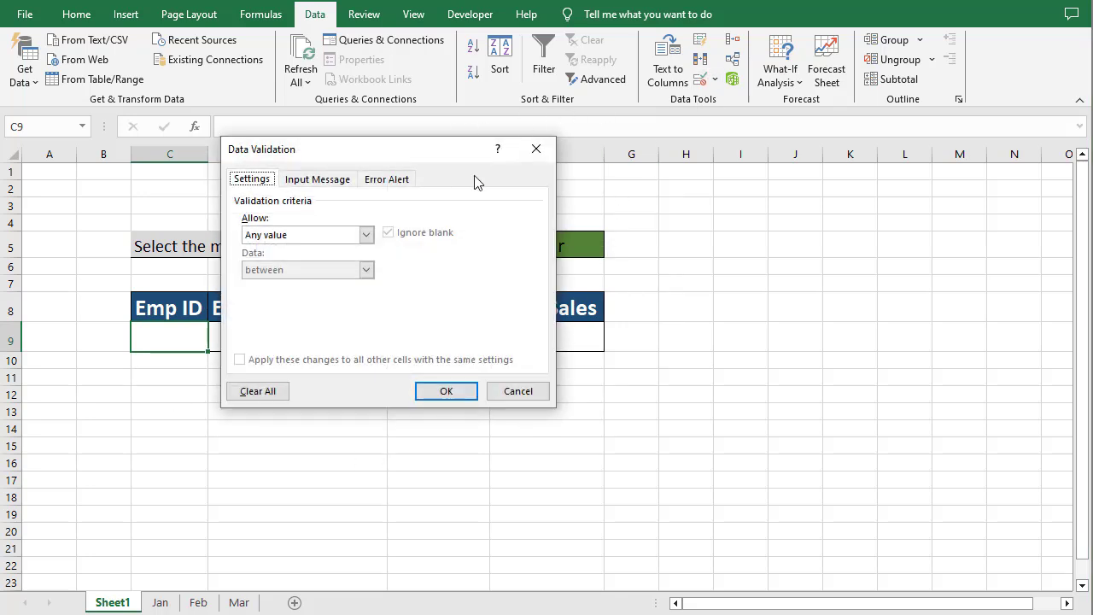
drag(393, 156, 506, 162)
click(483, 242)
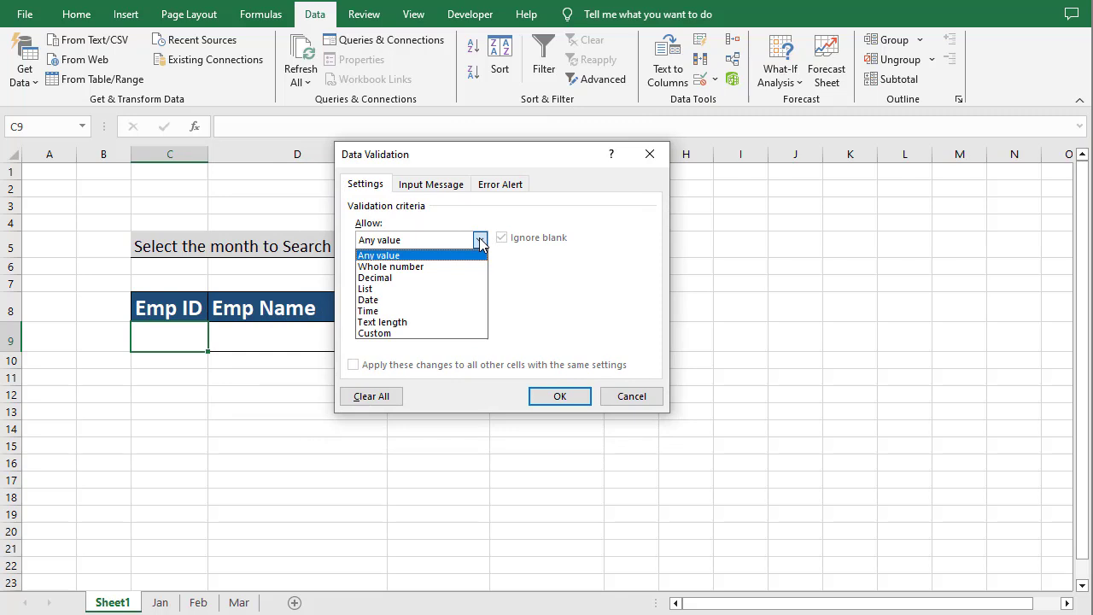
click(416, 289)
drag(461, 162, 384, 192)
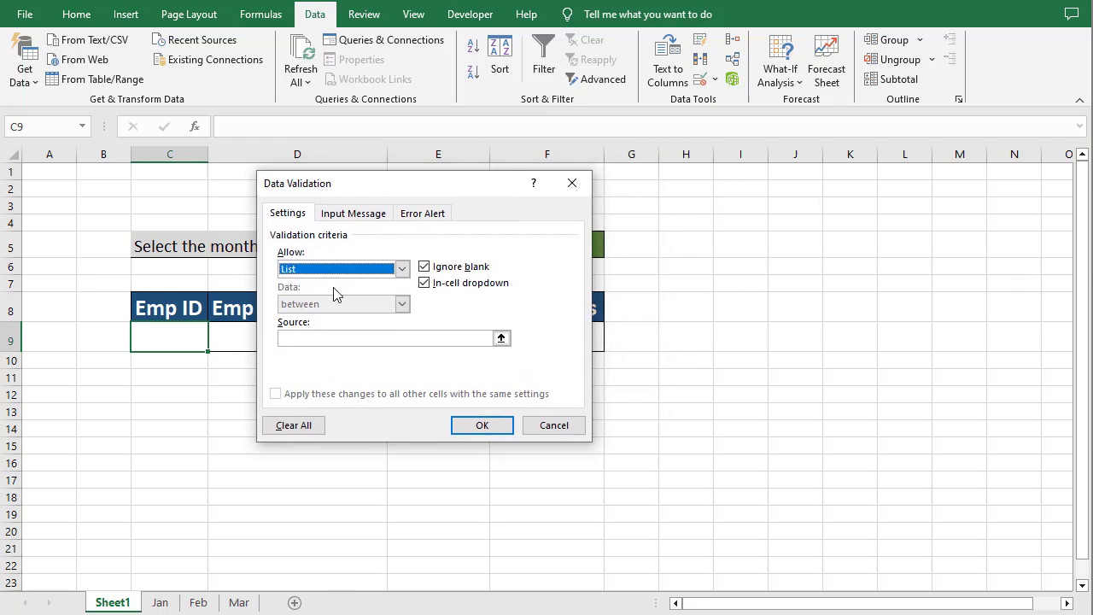
click(309, 339)
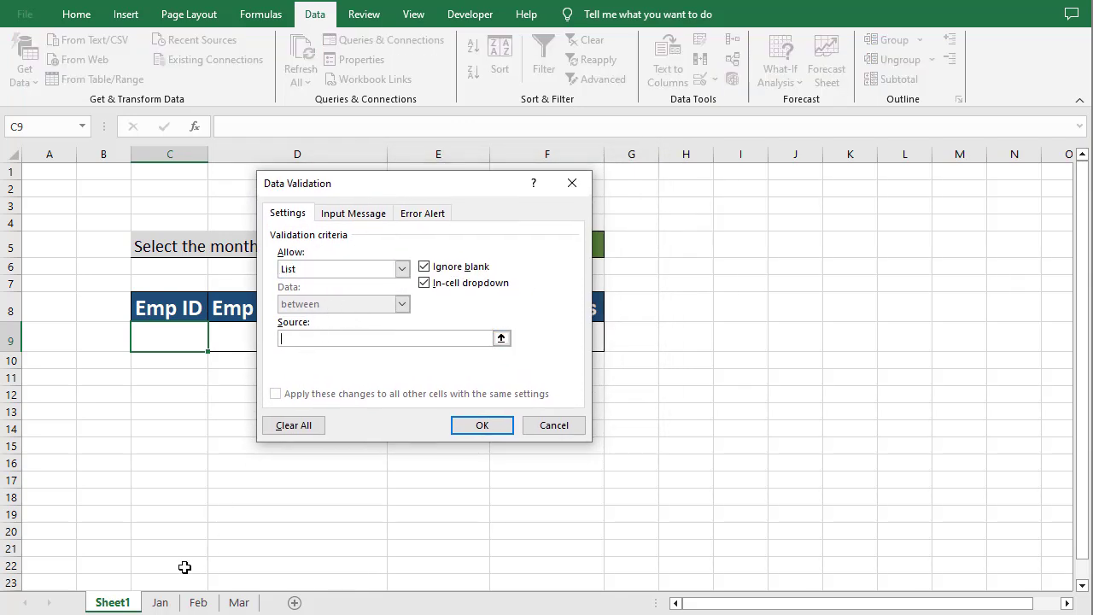
click(160, 602)
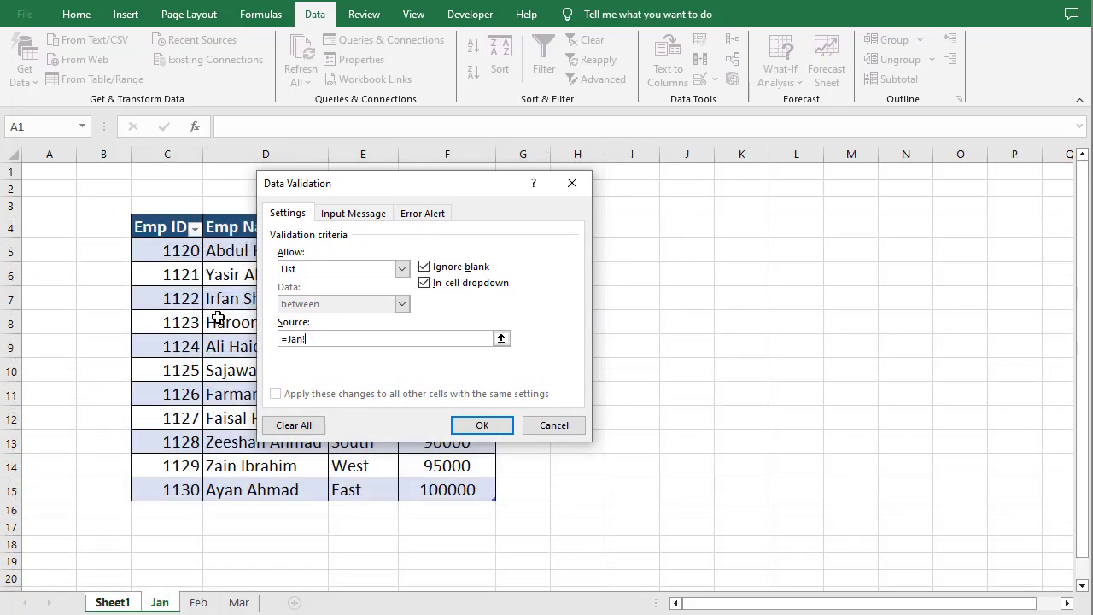
drag(178, 254, 168, 490)
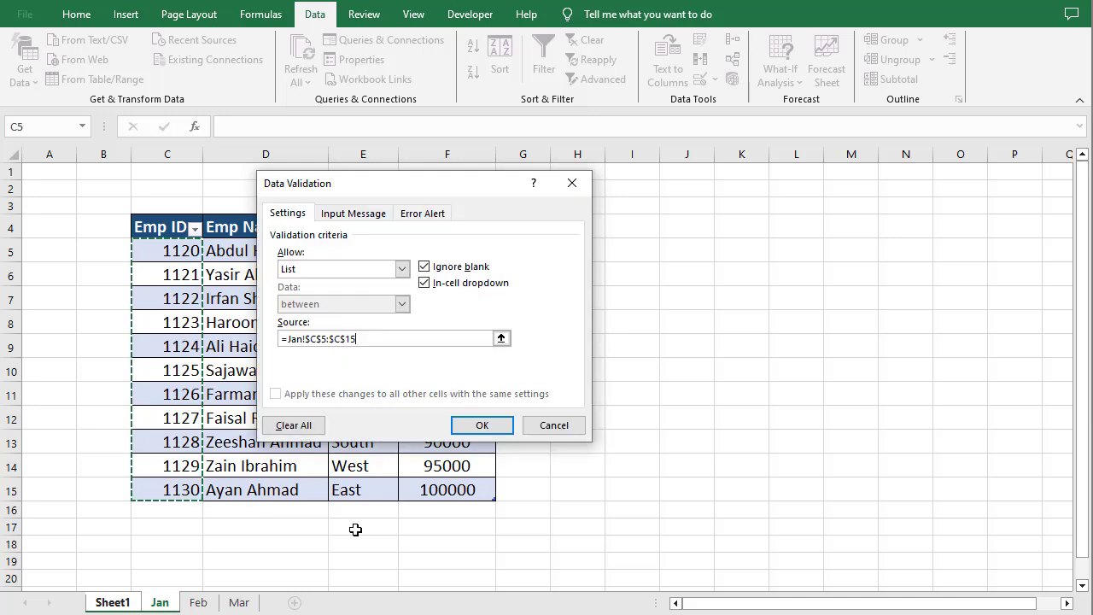
click(482, 426)
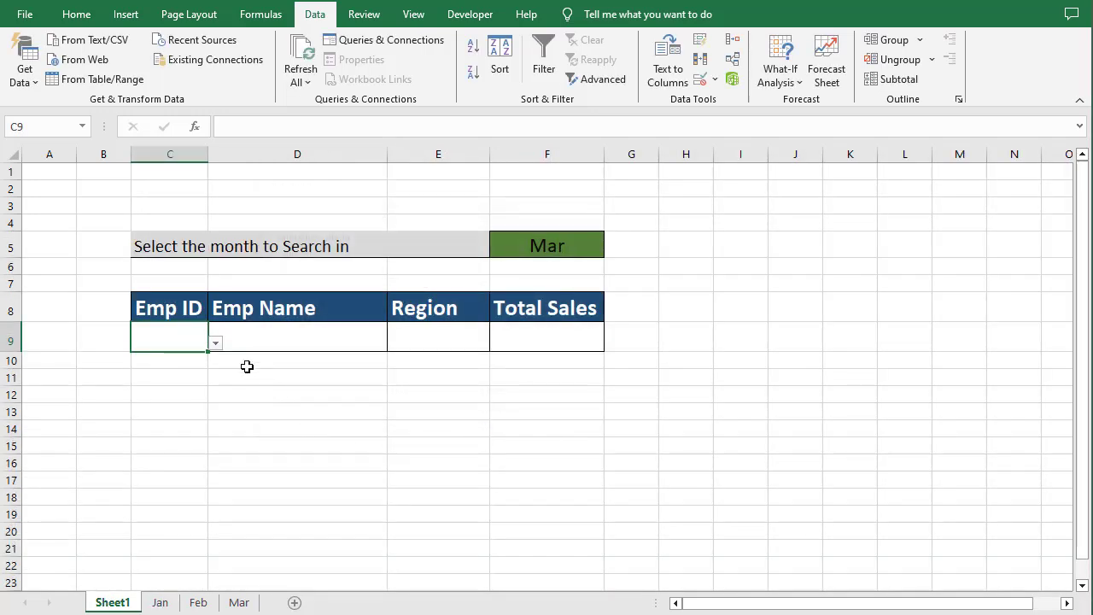
- Try several employee IDs from the dropdown in C9, ending on the second-to-last entry of the list
click(217, 346)
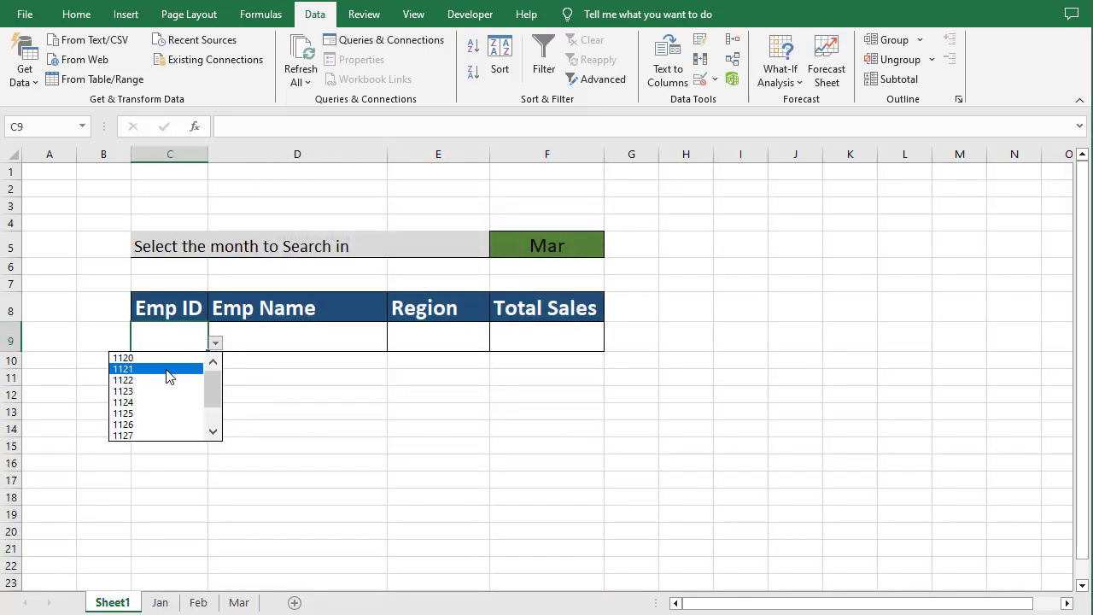
click(168, 376)
click(217, 346)
click(154, 392)
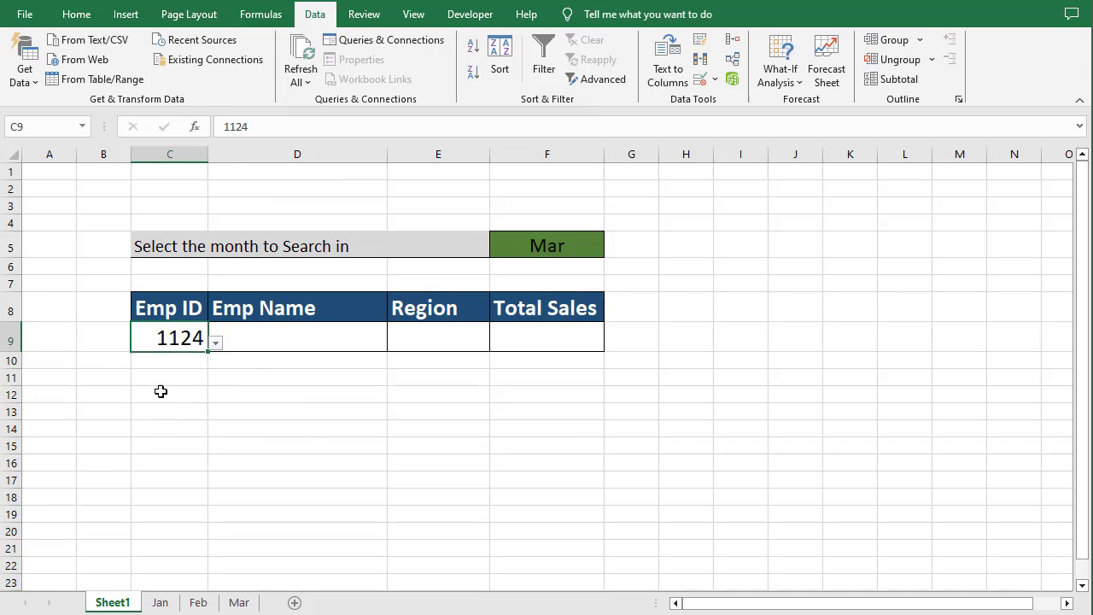
click(217, 346)
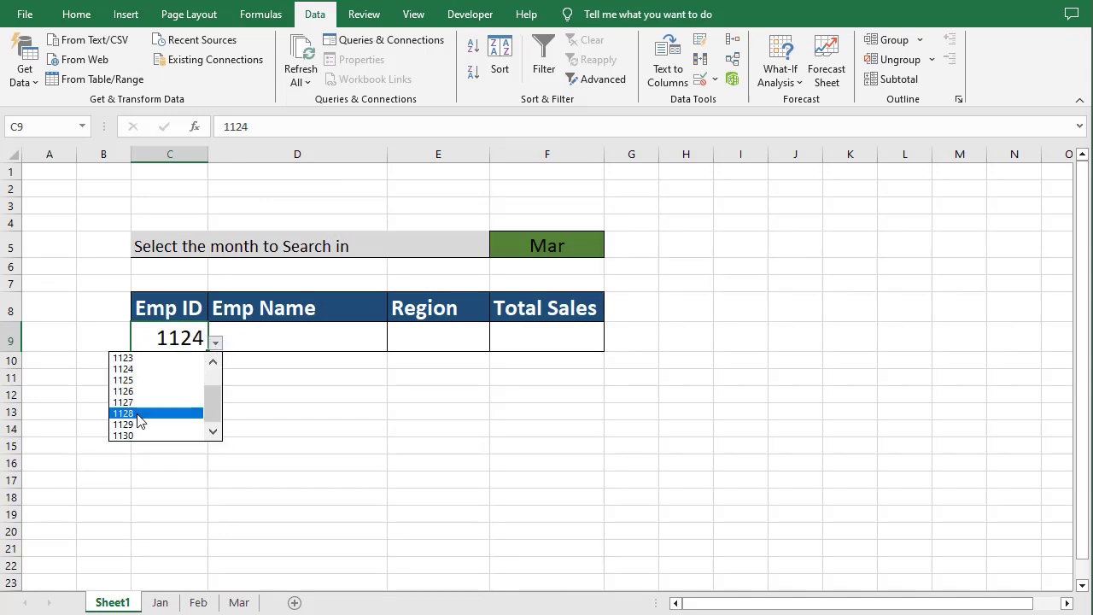
click(154, 412)
click(217, 344)
click(140, 426)
- Start a VLOOKUP formula in the Emp Name cell D9 with the absolute reference $C$9 as lookup value
click(251, 340)
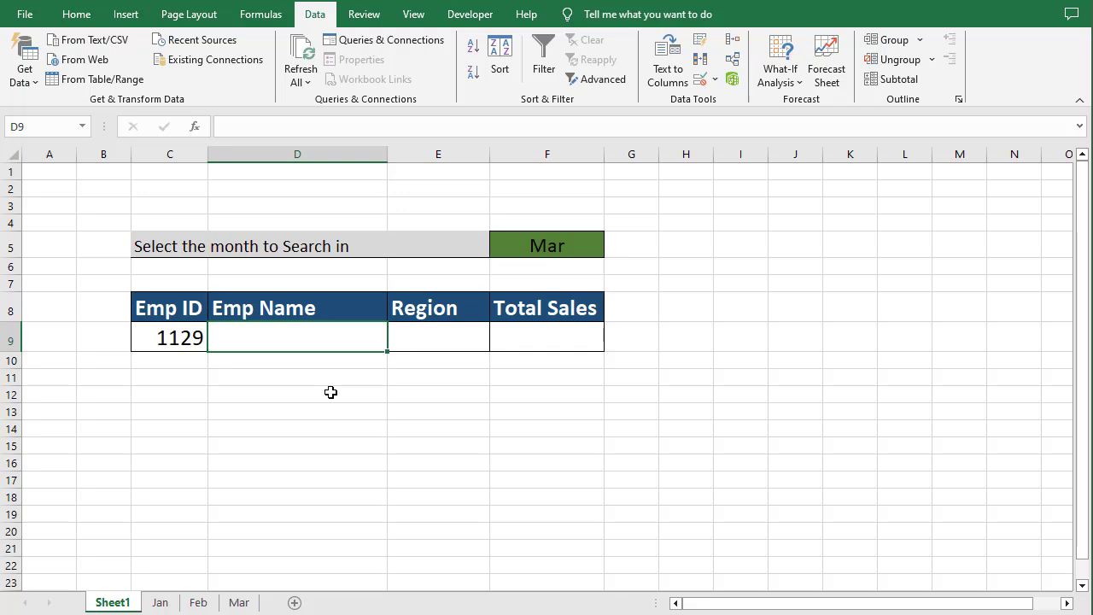
text(=vl)
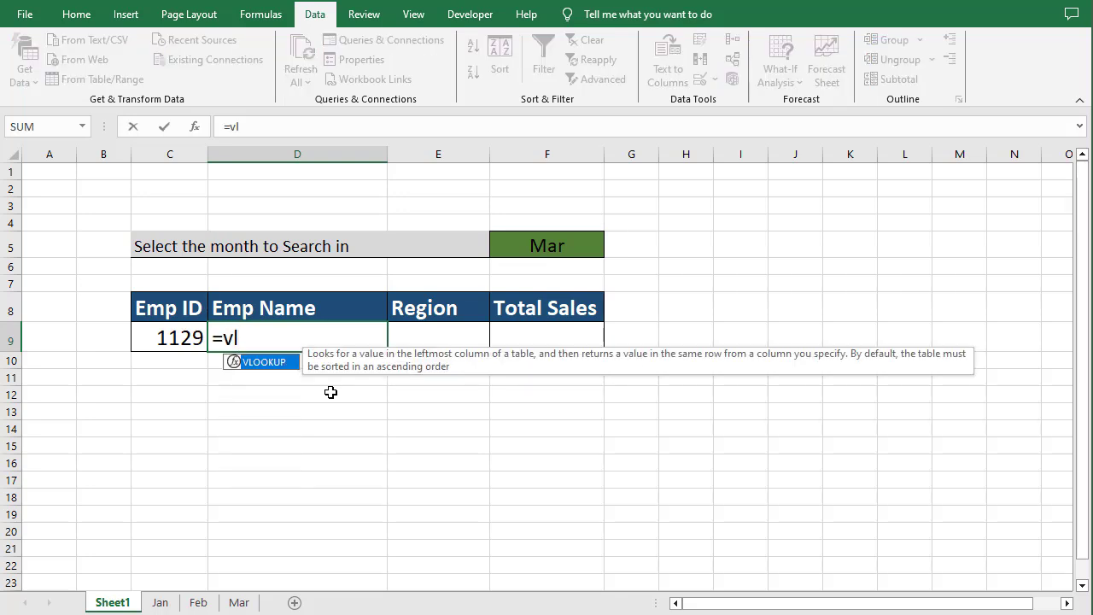
key(Tab)
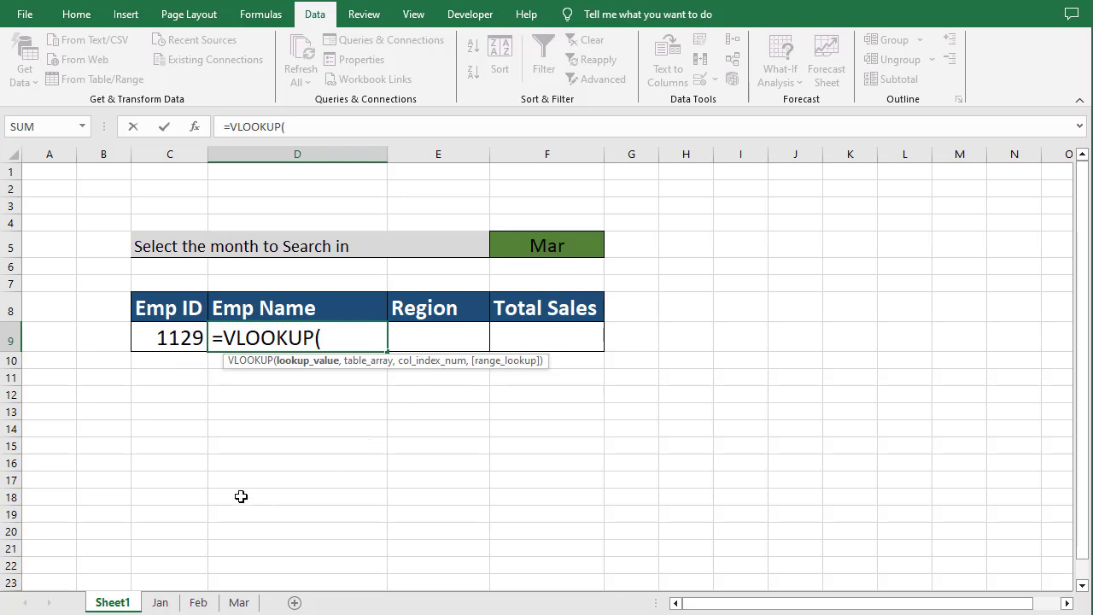
click(168, 339)
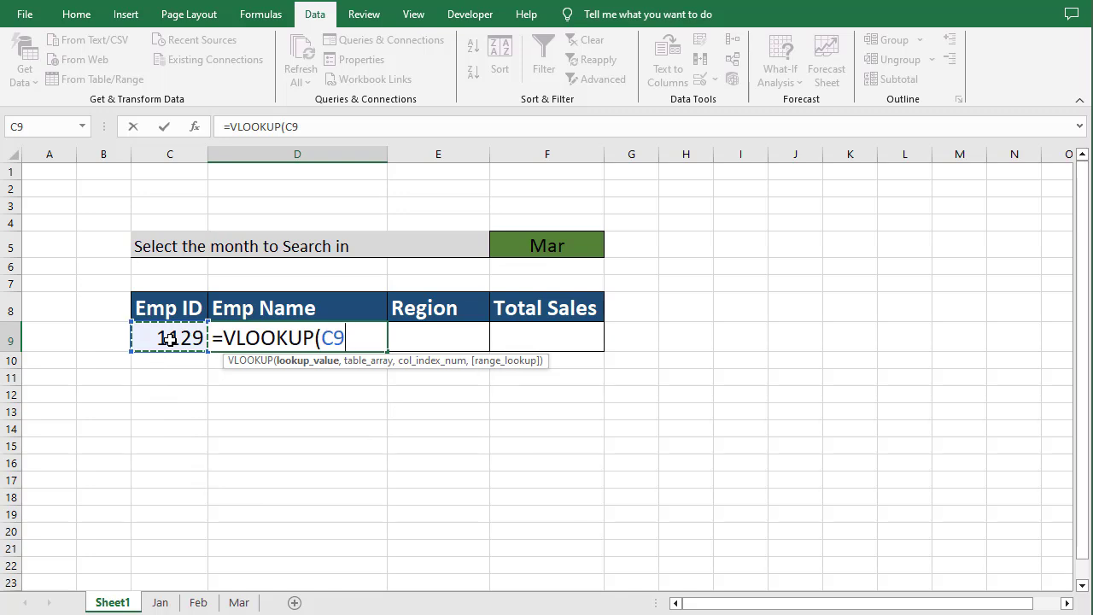
key(F4)
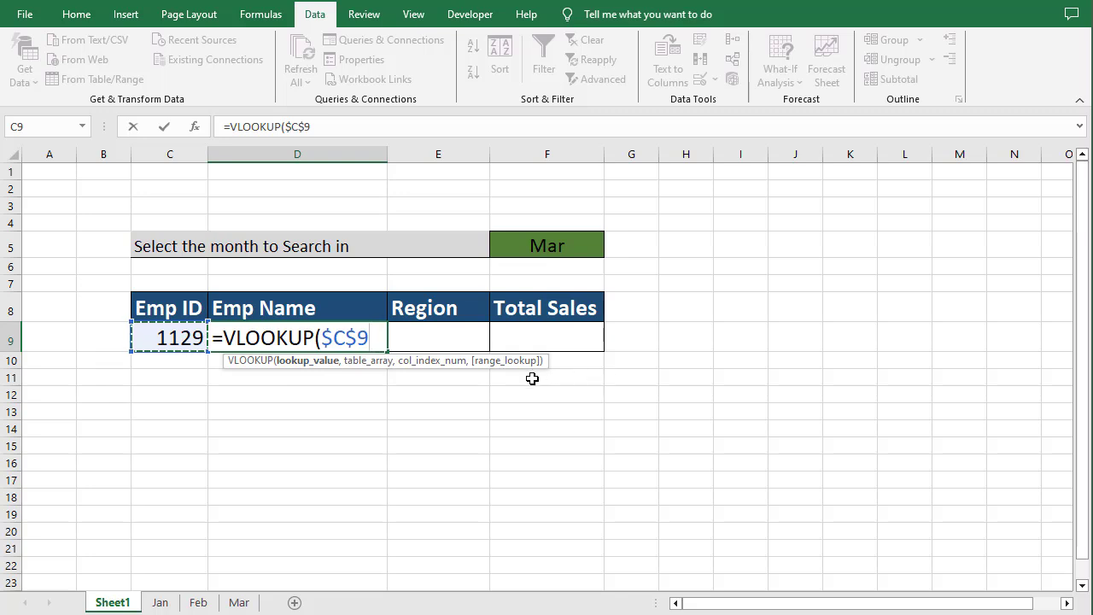
text(,)
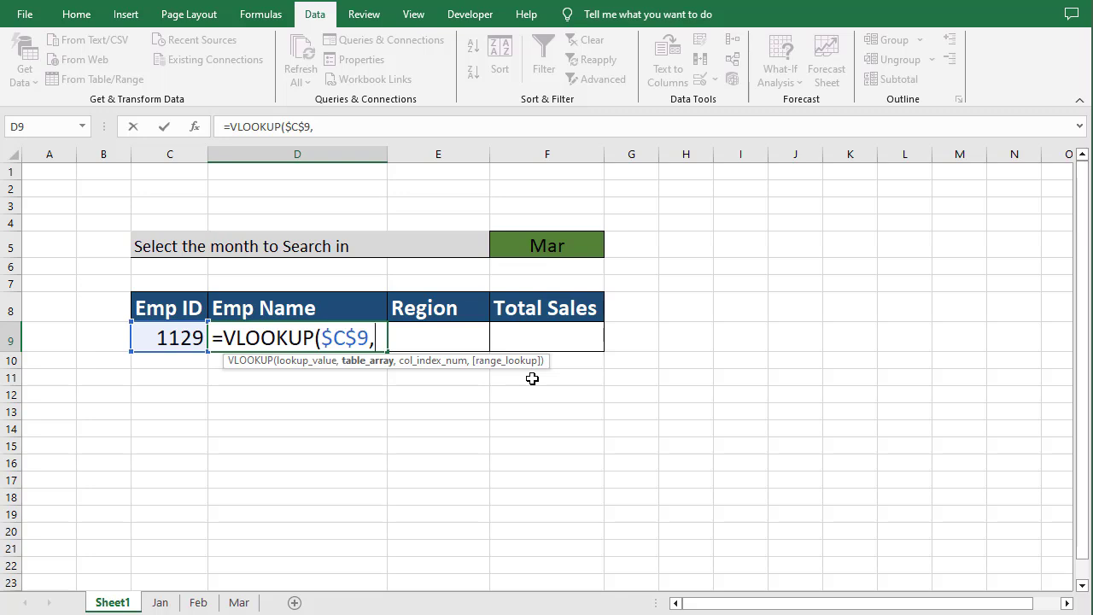
- Nest a SWITCH function as the table array of the D9 VLOOKUP, with the absolute reference $F$5 as its expression
text(S)
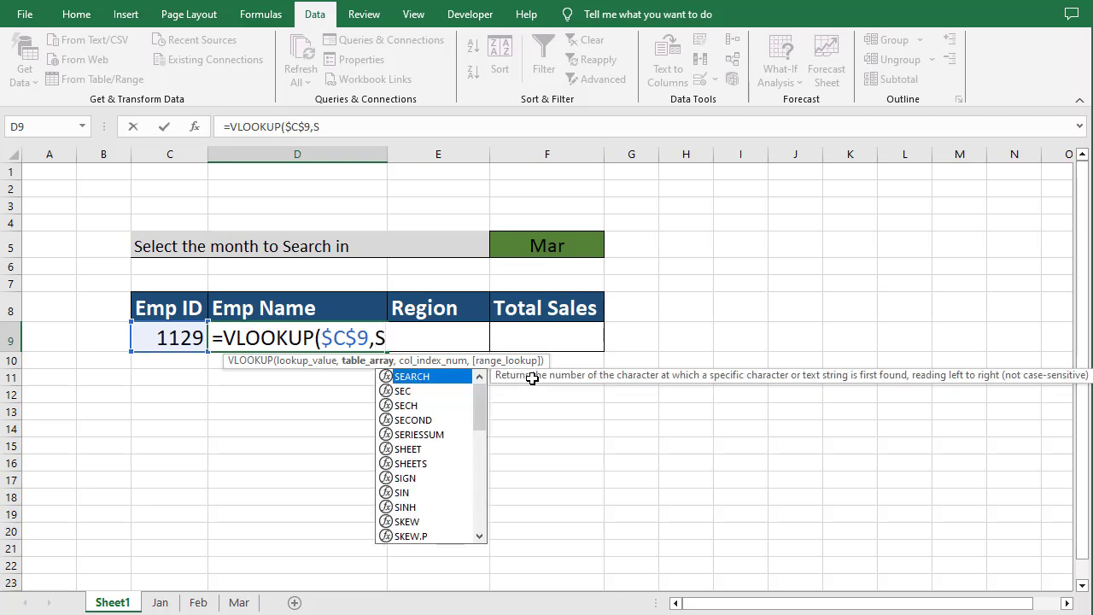
text(w)
key(Tab)
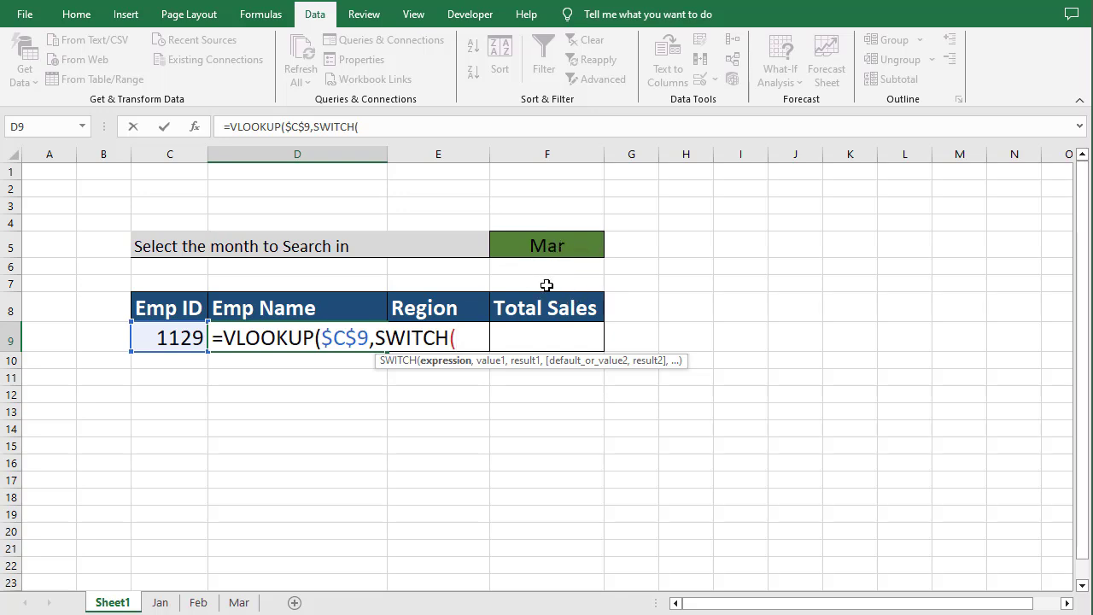
click(552, 246)
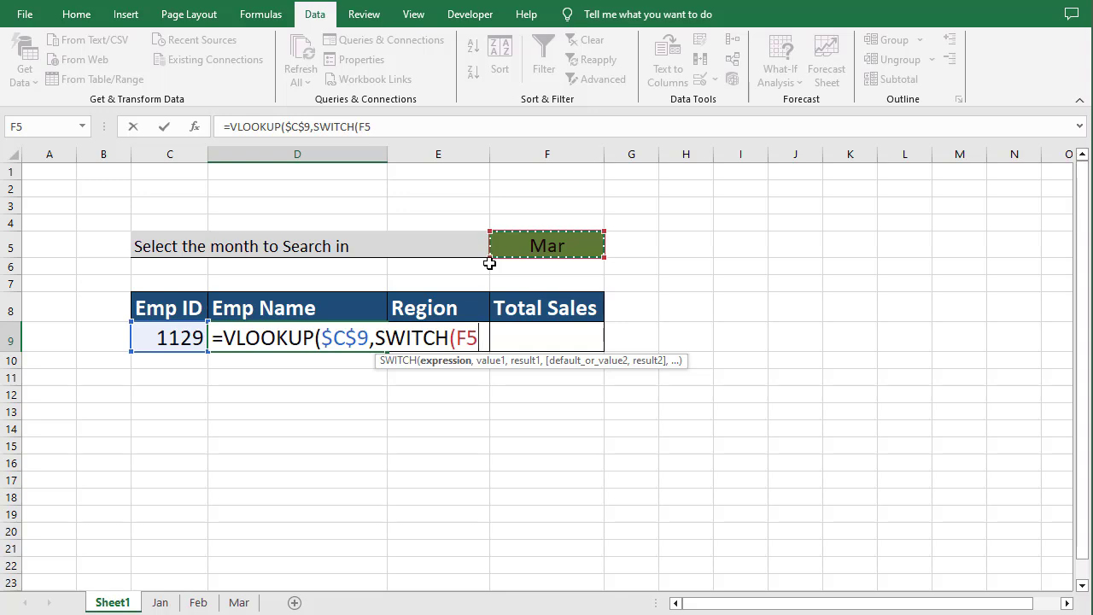
key(F4)
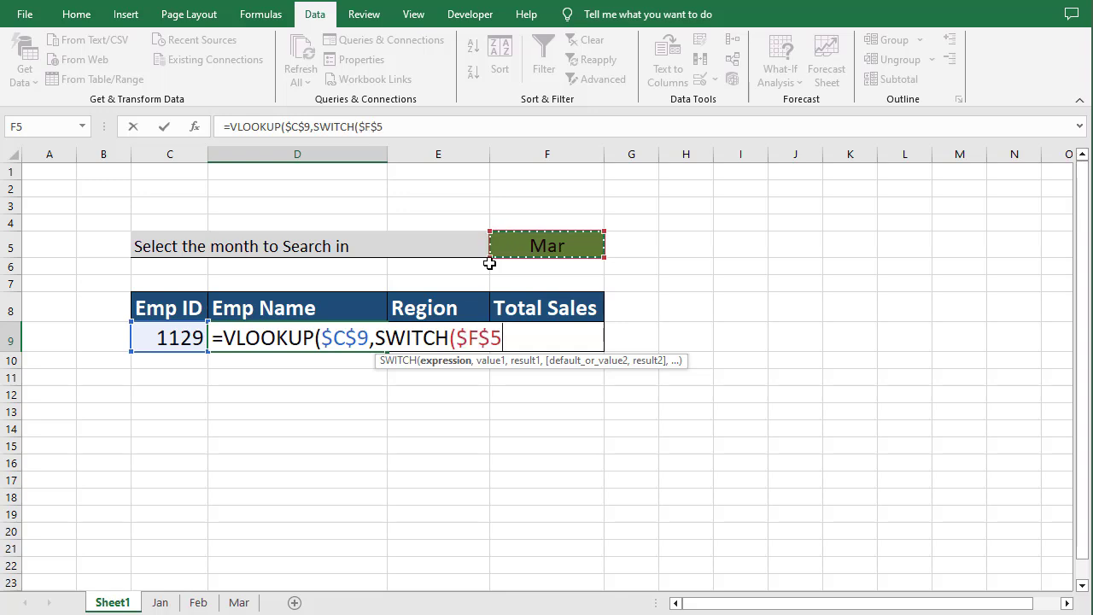
text(,)
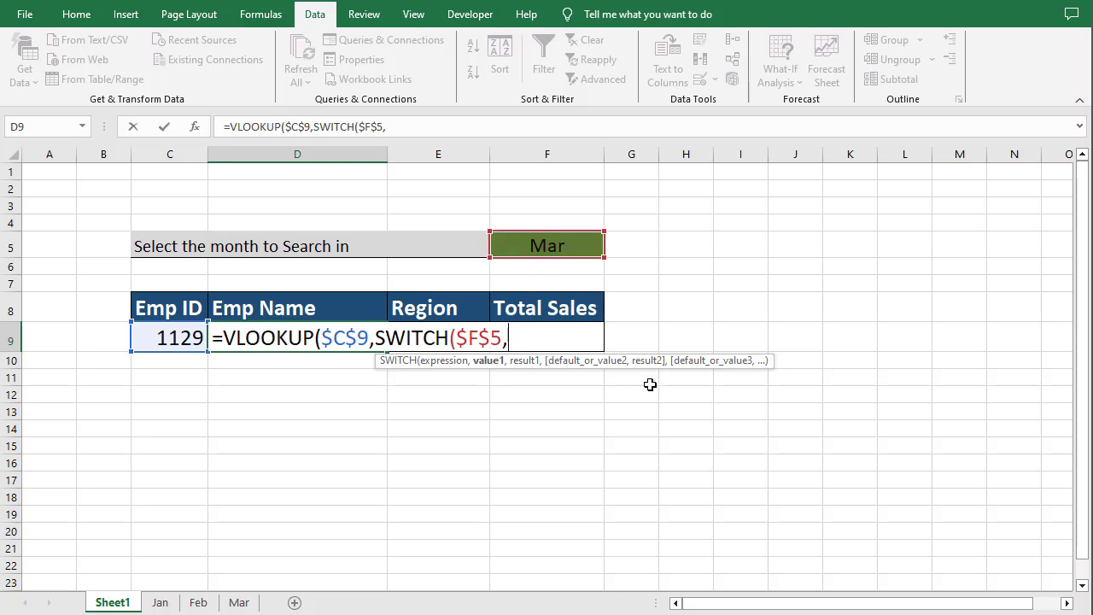
- Add the first SWITCH pair to the D9 formula, matching "Jan" to Table4
text("Jan",)
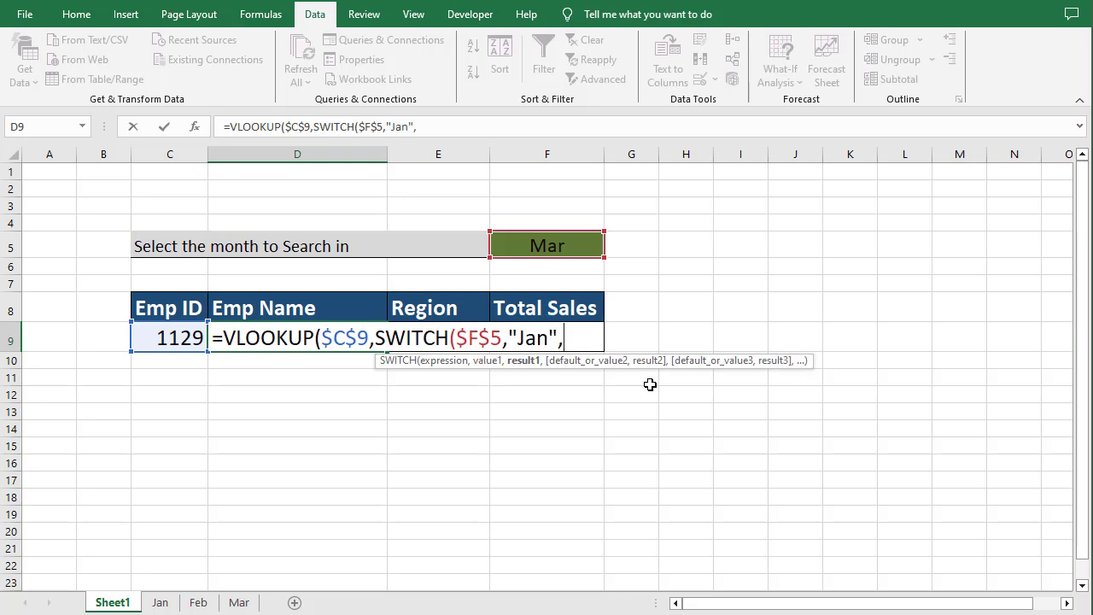
text(ta)
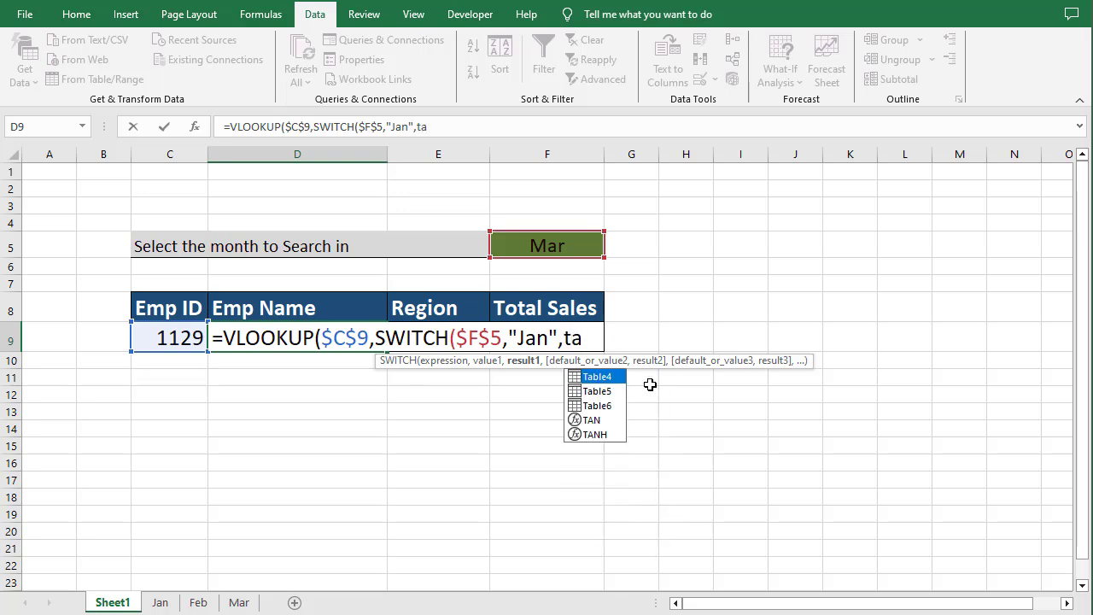
key(Escape)
key(Tab)
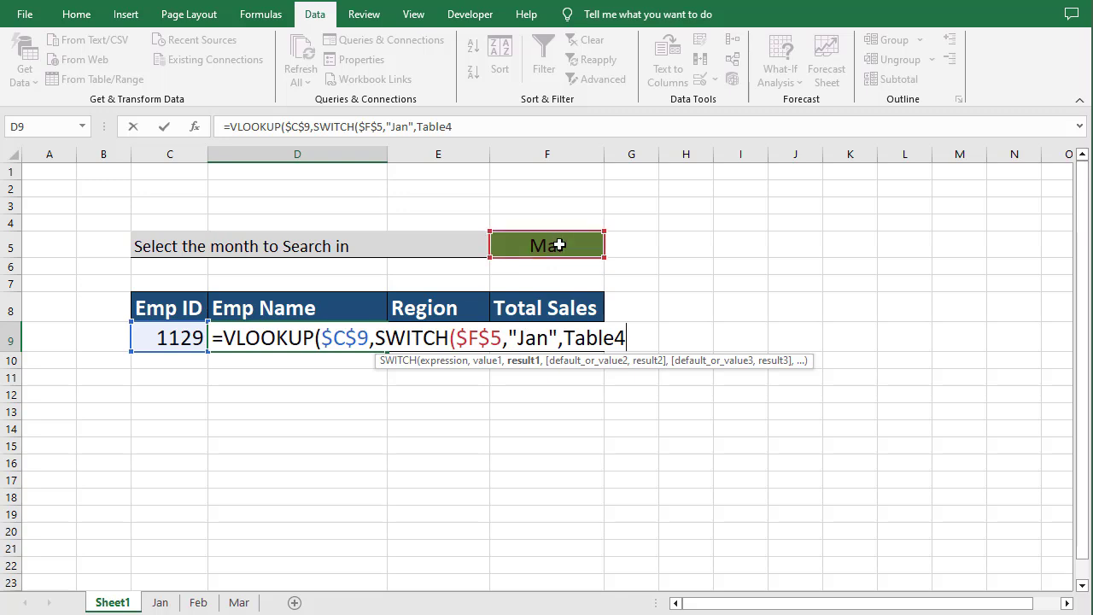
text(,)
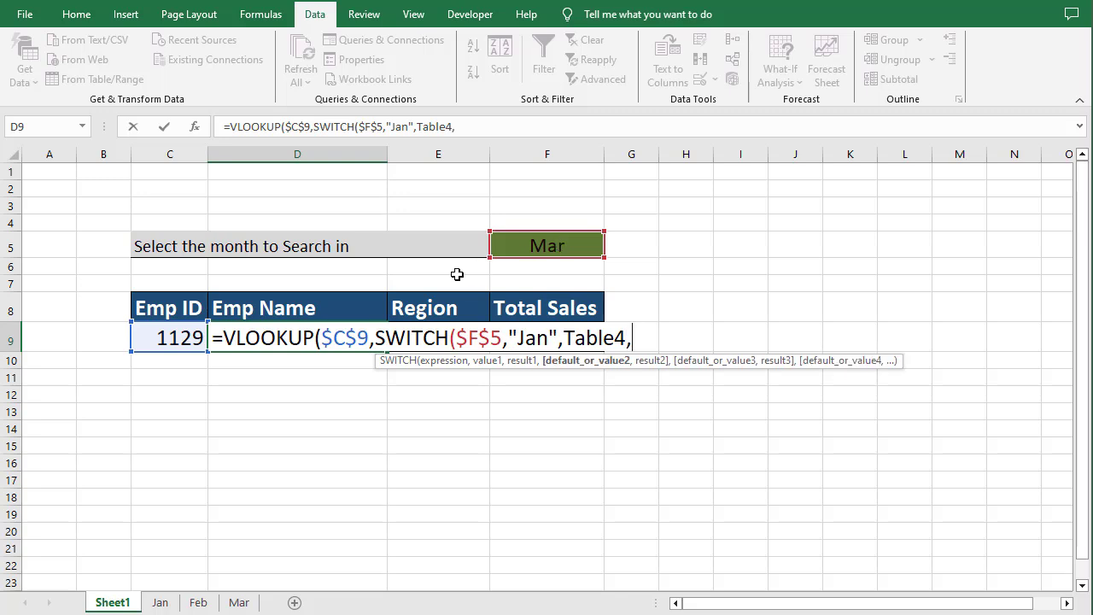
- Add the second SWITCH pair to the D9 formula, matching "Feb" to Table5
text("Feb",ta)
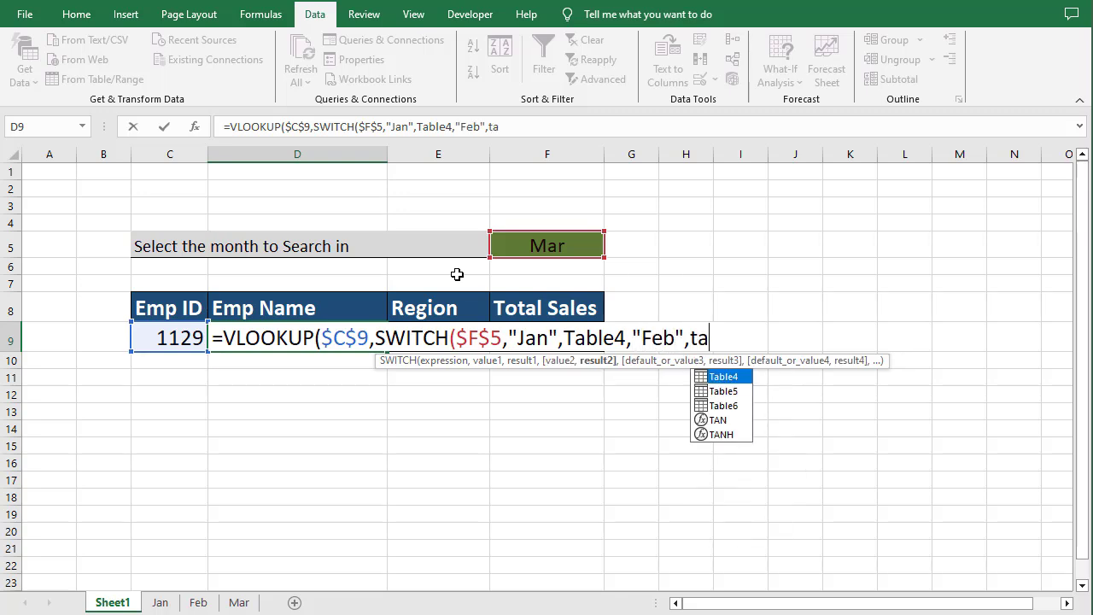
text(bl)
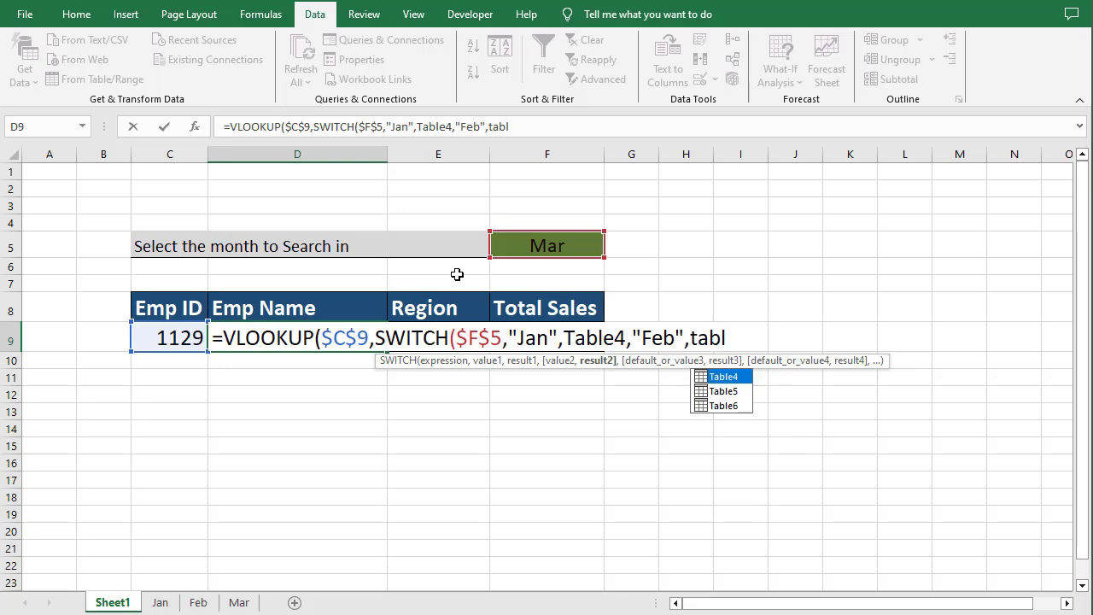
key(Down)
key(Tab)
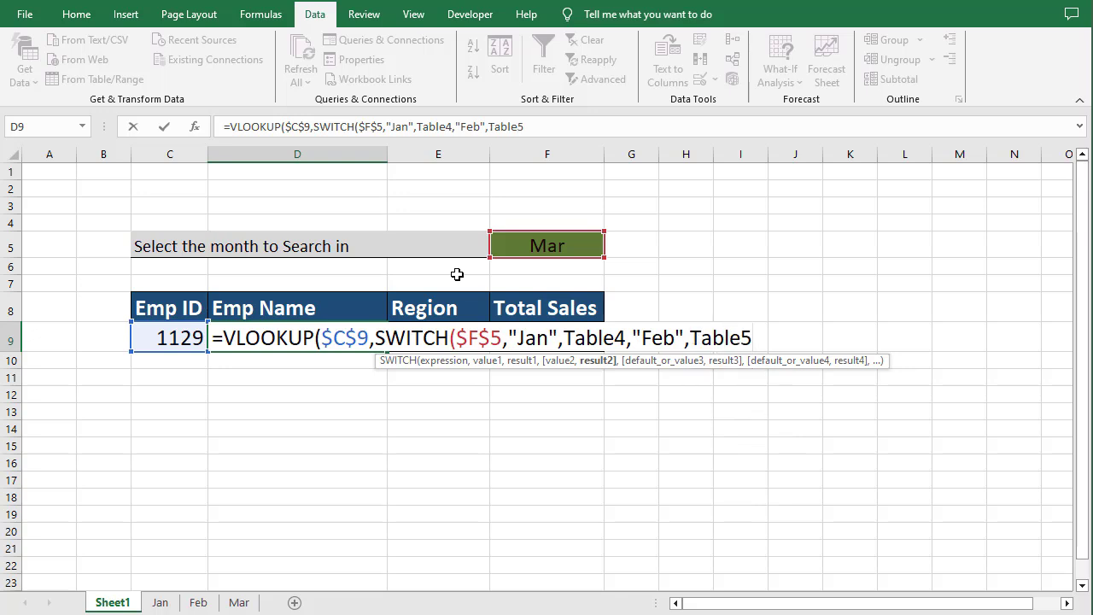
text(,)
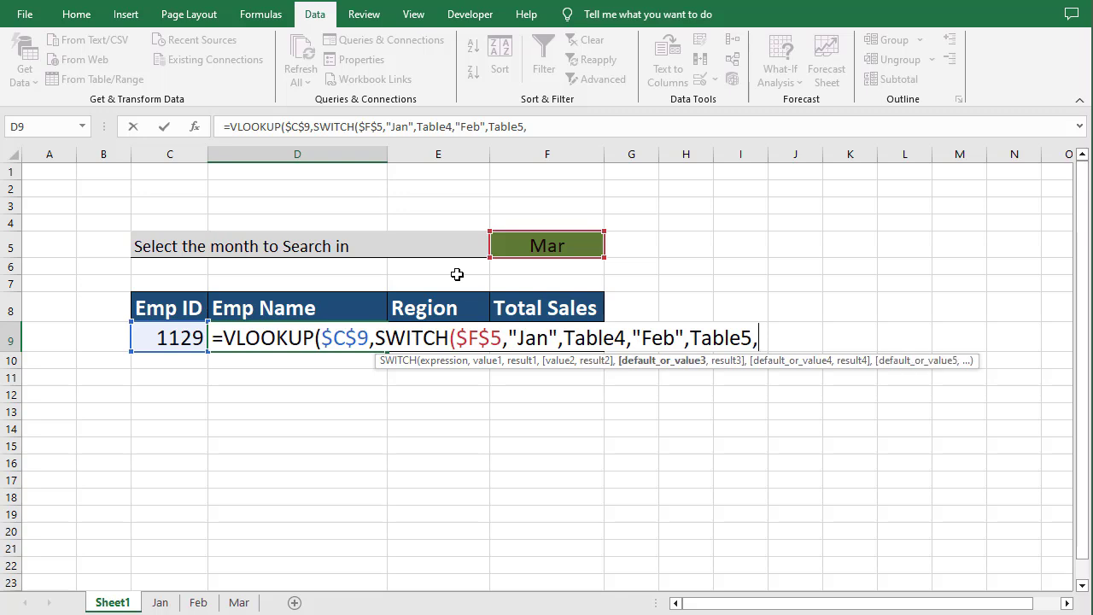
- Add the third SWITCH pair, matching "Mar" to Table6, and close the SWITCH function
text(")
text(Mar)
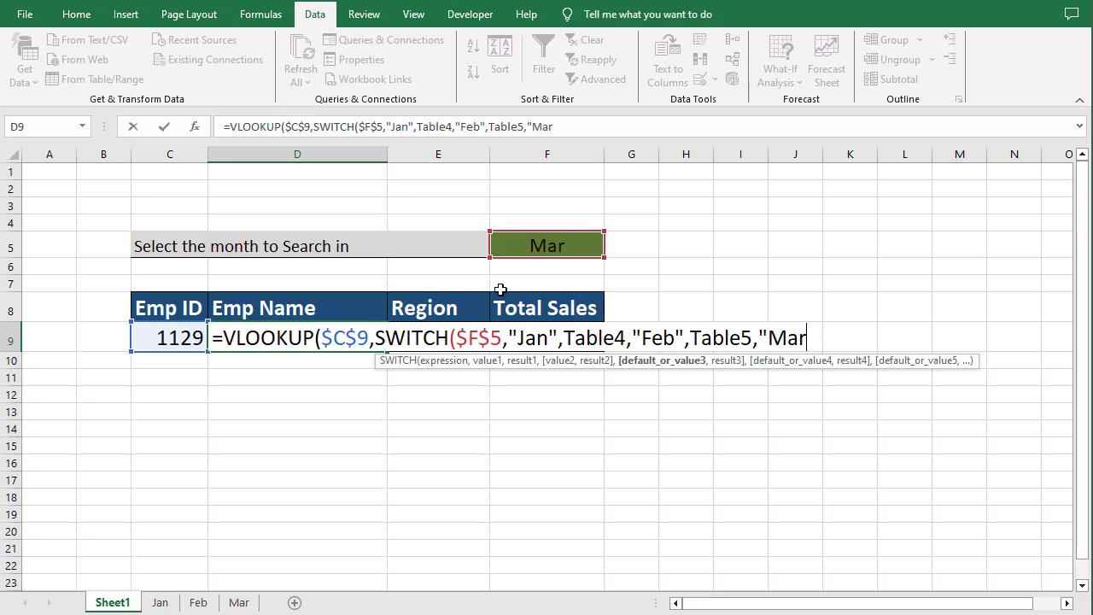
text(",)
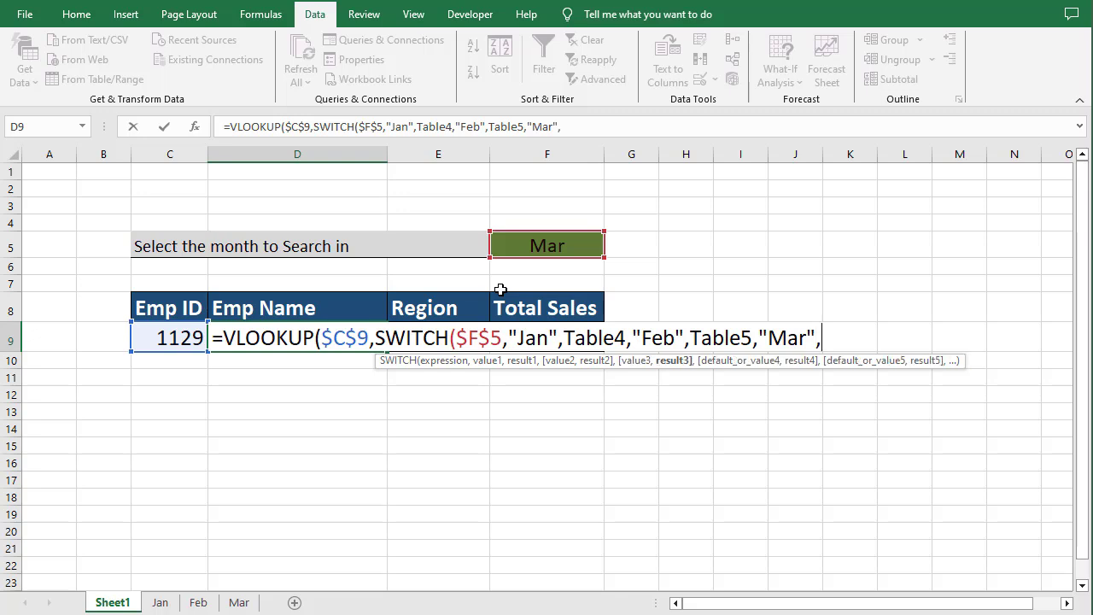
text(ta)
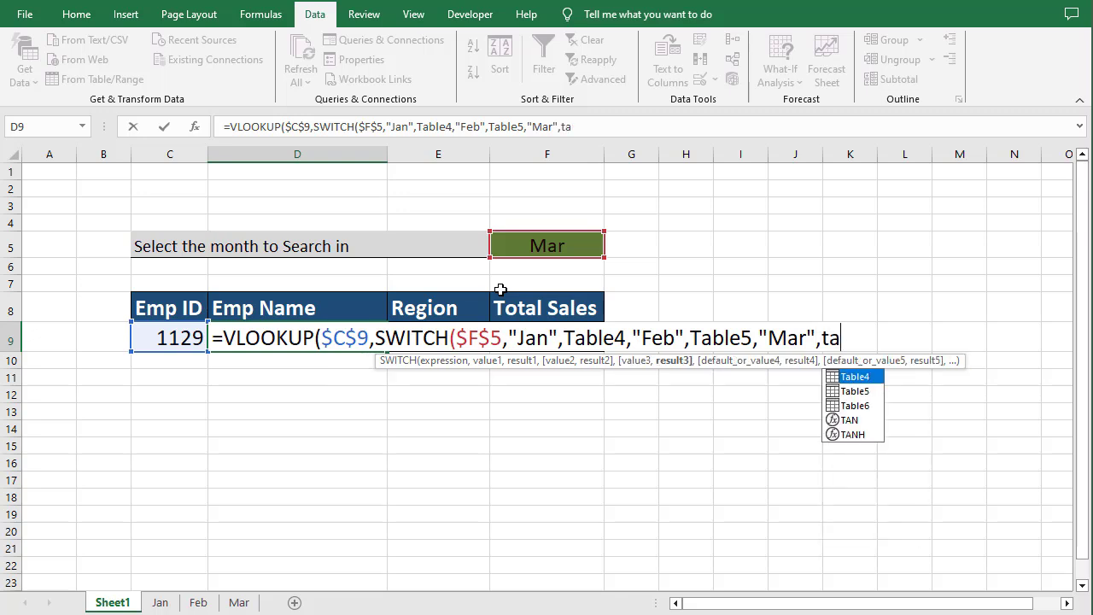
key(Down)
key(Down)
key(Tab)
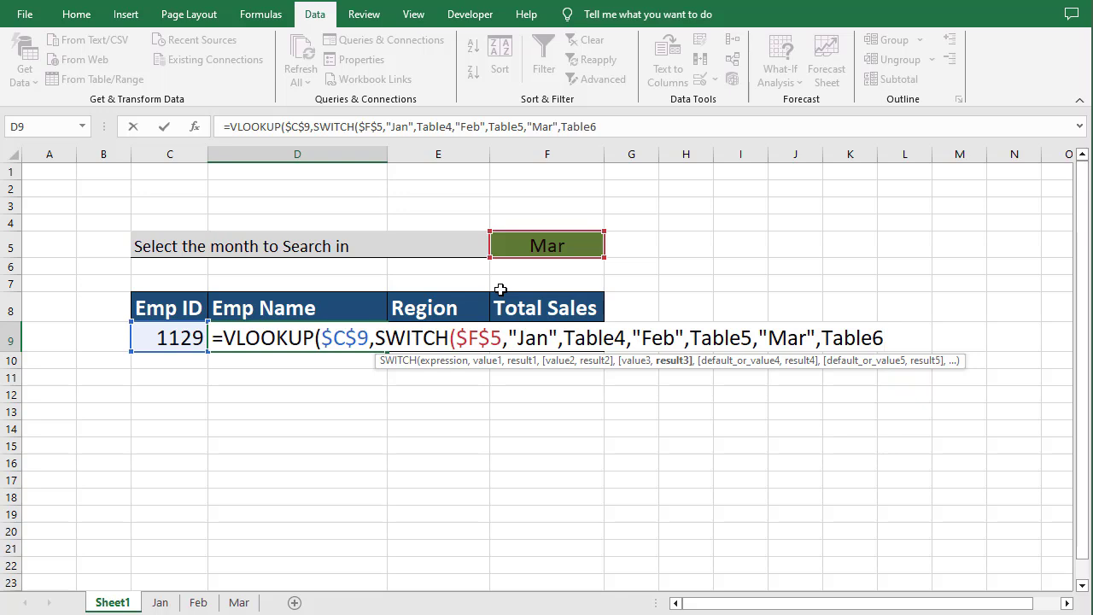
text())
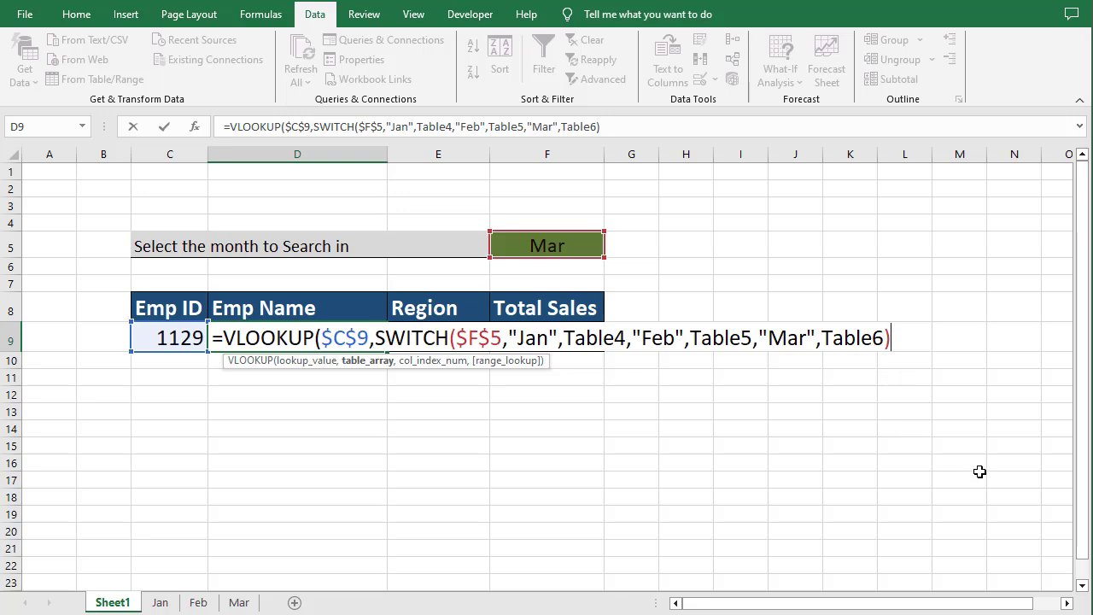
- Complete the D9 VLOOKUP with column index 2 and range lookup 0, and enter the formula
text(,)
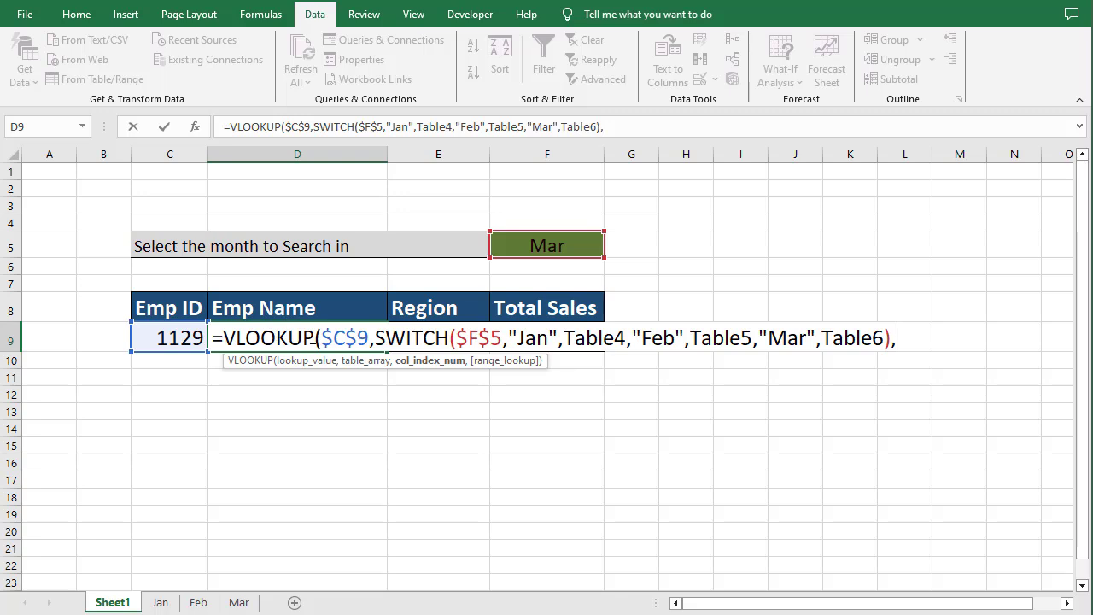
text(2,0)
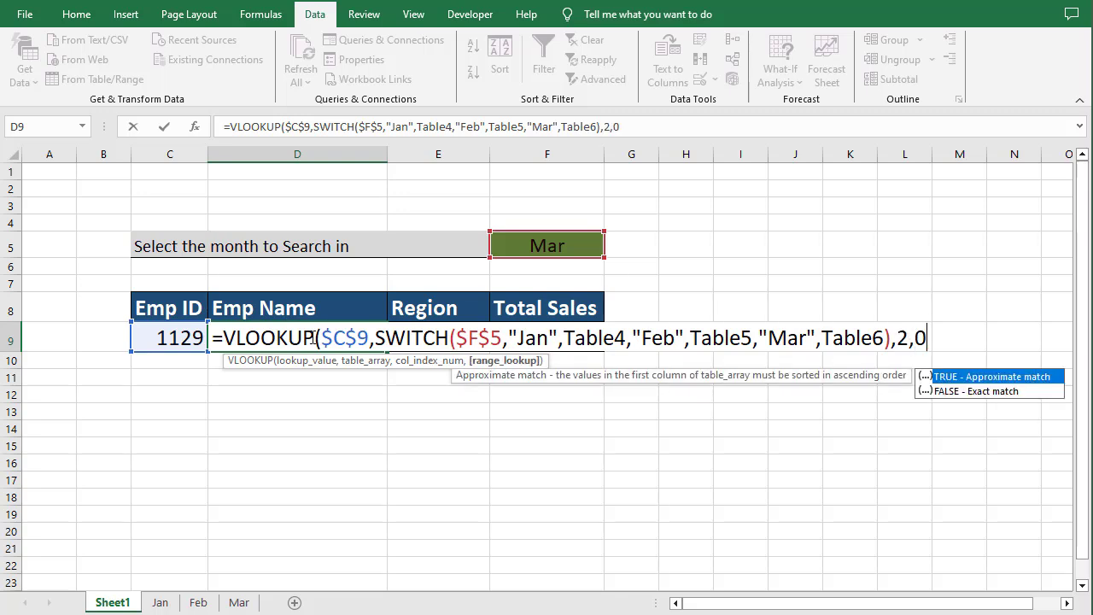
text())
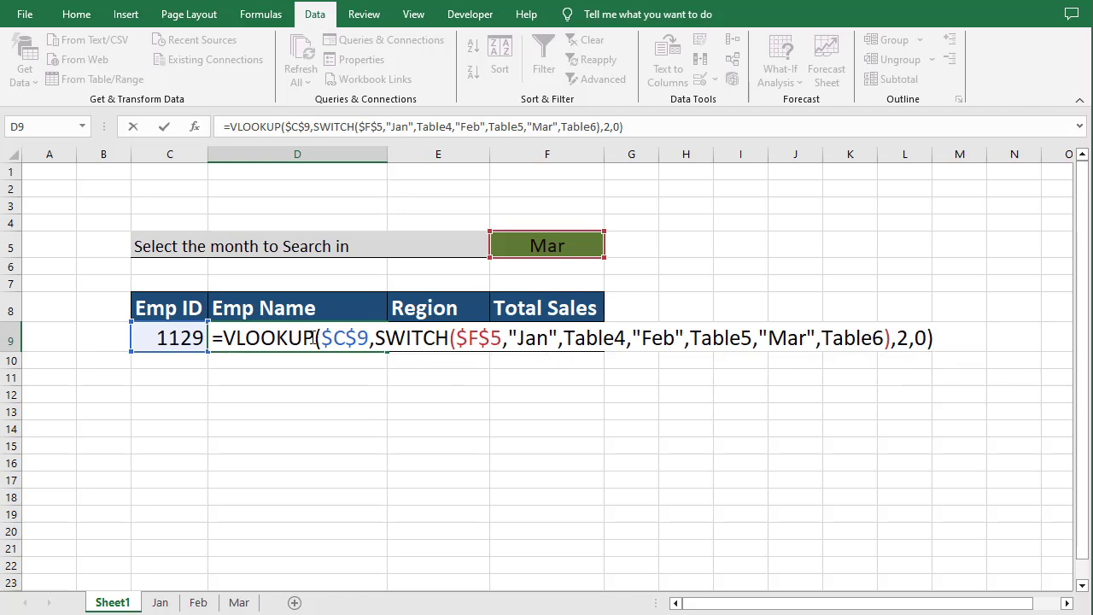
key(Return)
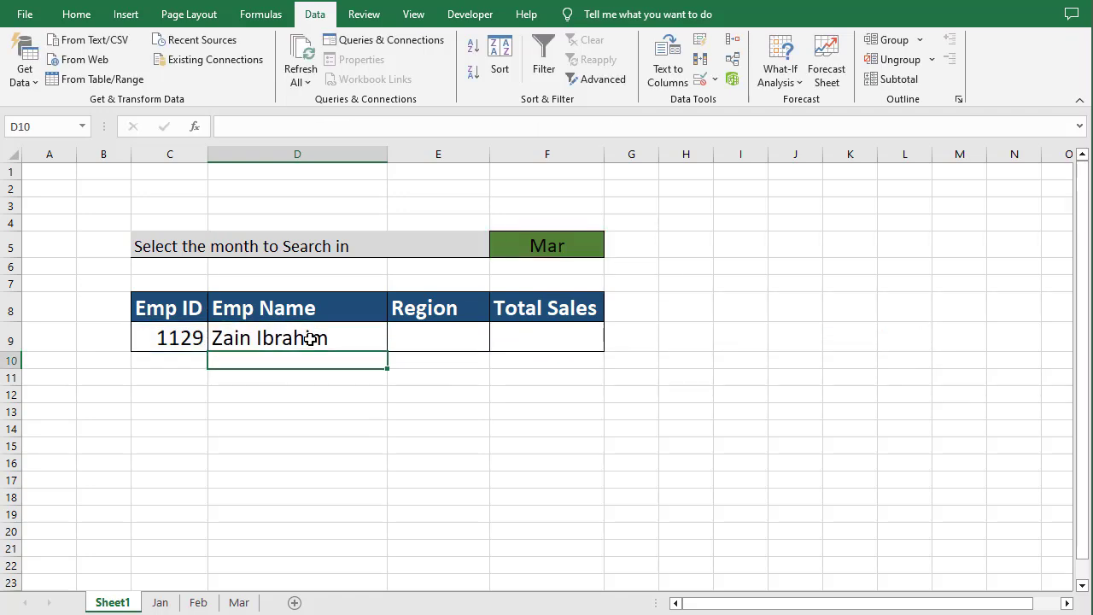
- Fill the D9 formula across to F9 and set the column index in the Region cell E9 to 3
click(311, 338)
drag(387, 350, 591, 342)
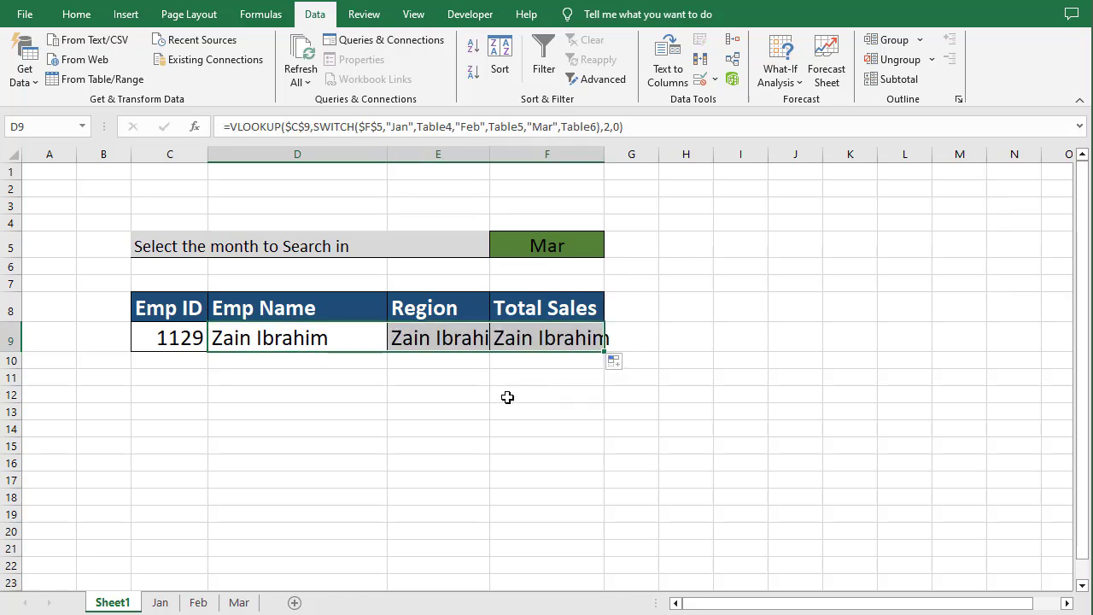
click(454, 338)
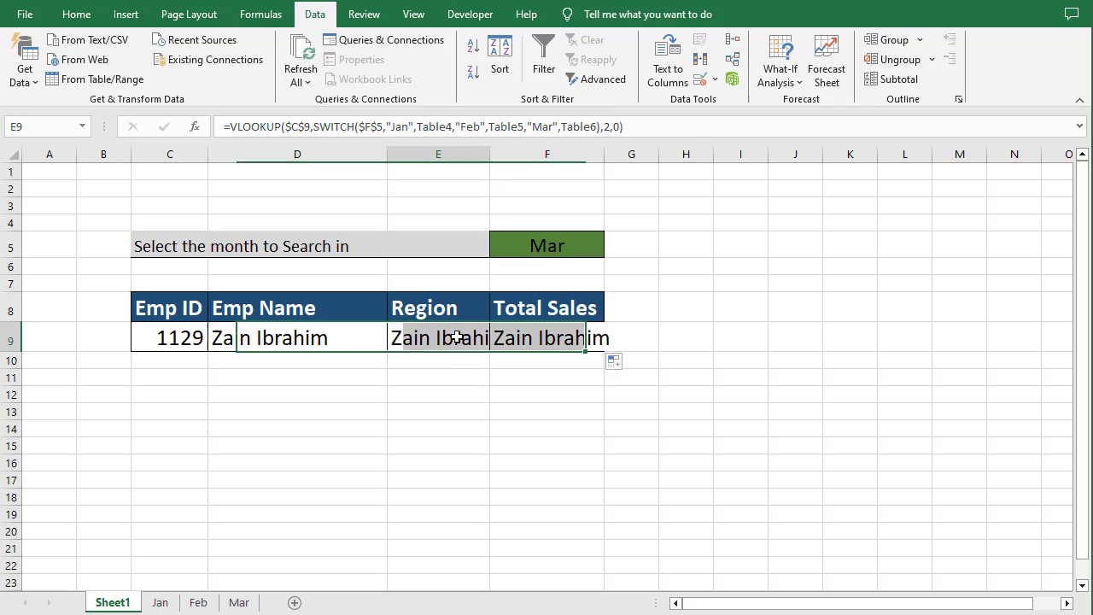
click(610, 127)
key(BackSpace)
text(3)
key(Return)
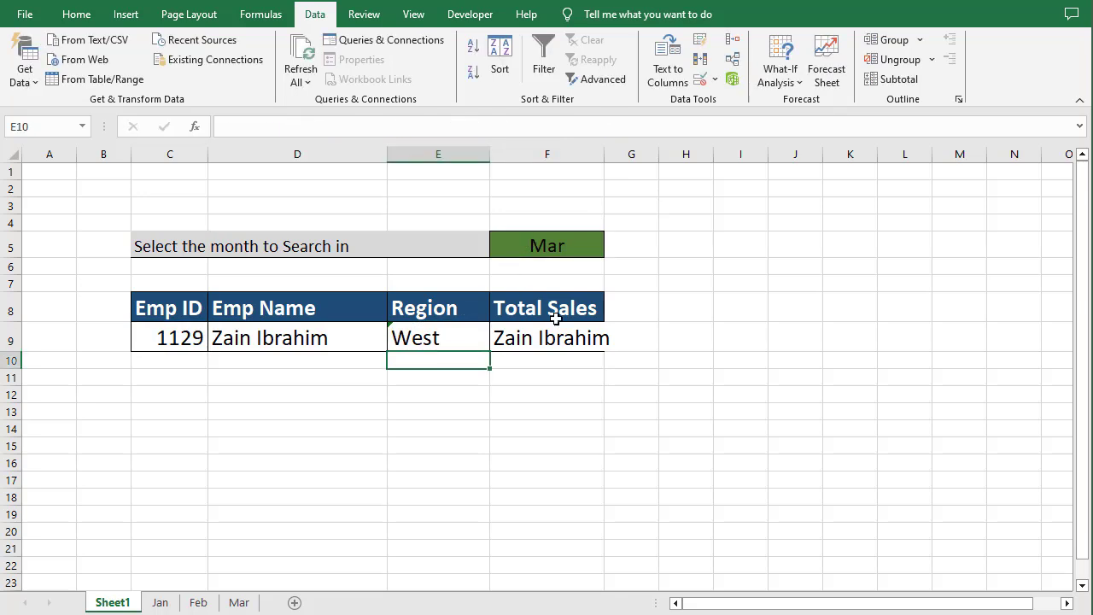
- Set the VLOOKUP column index in the Total Sales cell F9 to 4
click(558, 337)
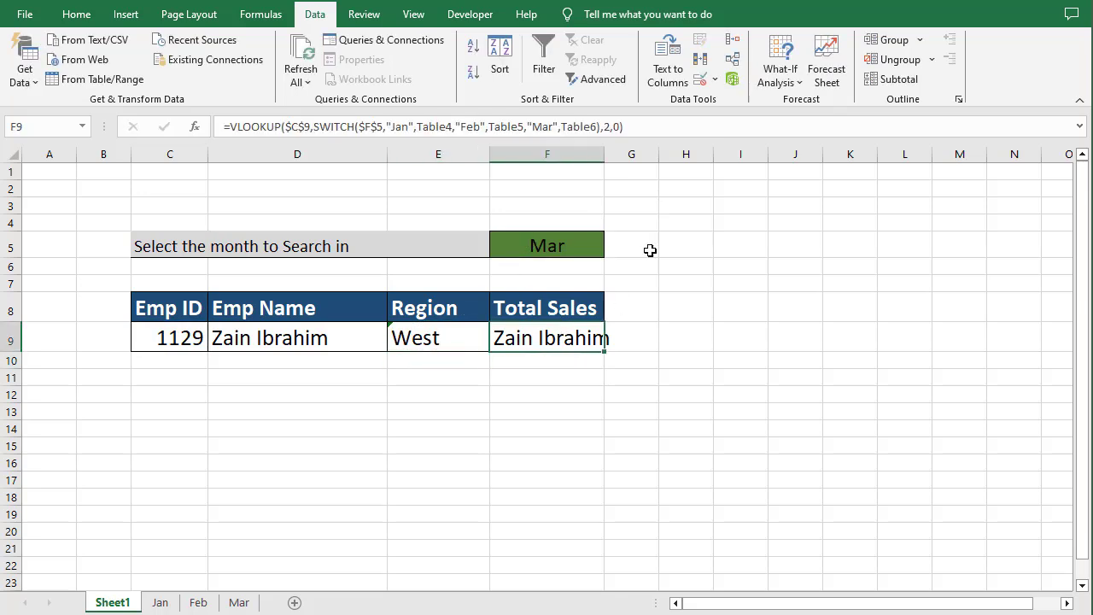
click(609, 126)
key(BackSpace)
text(4)
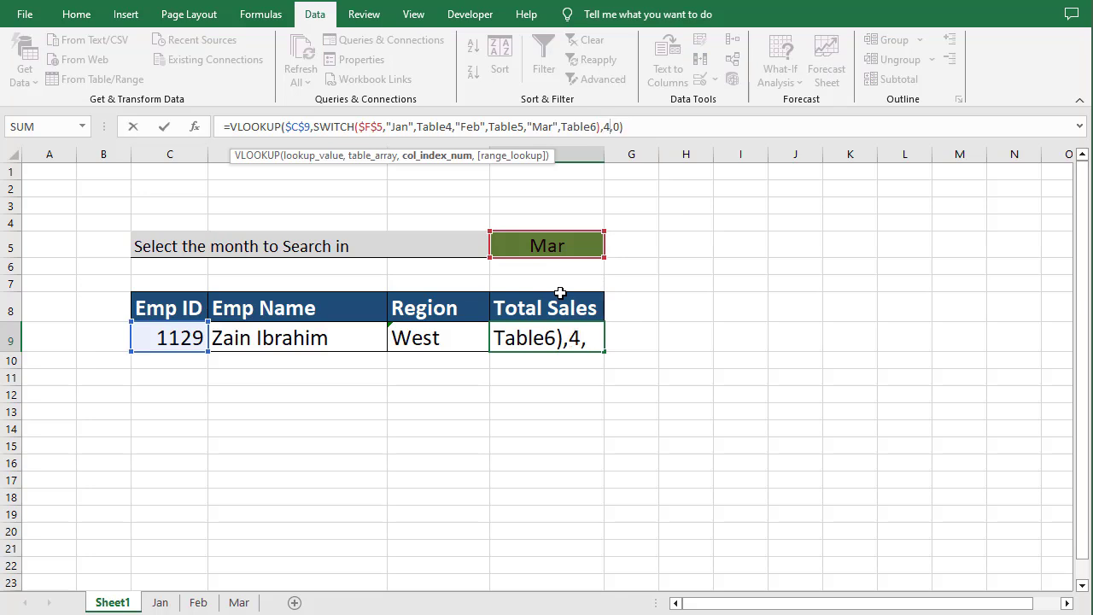
key(Return)
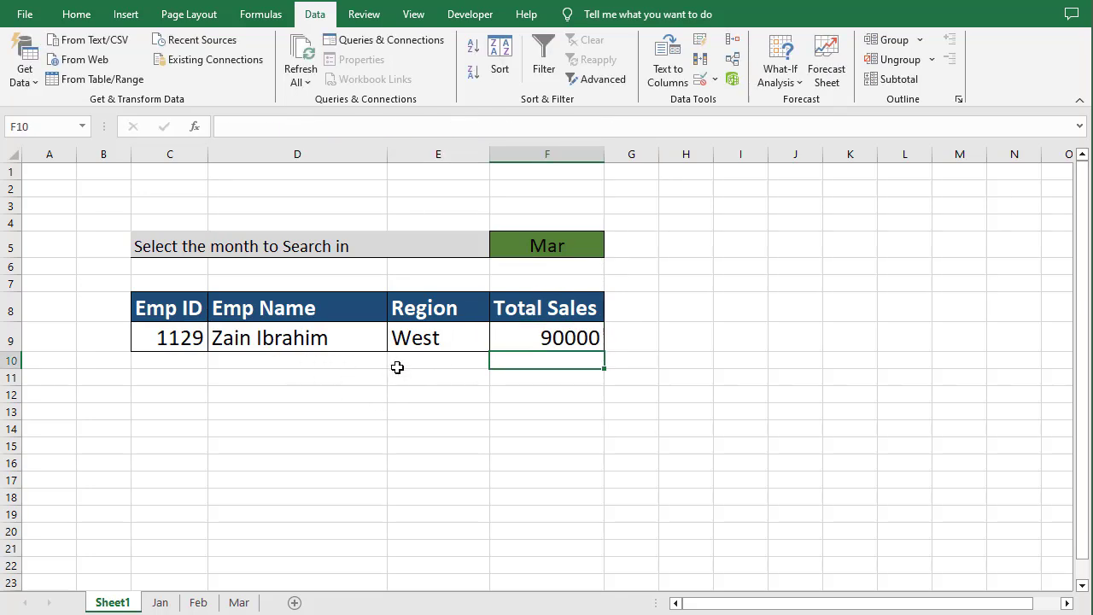
- Choose Jan as the month in F5 and check the lookup results against the same employee's row on the Jan sheet
click(560, 340)
click(598, 252)
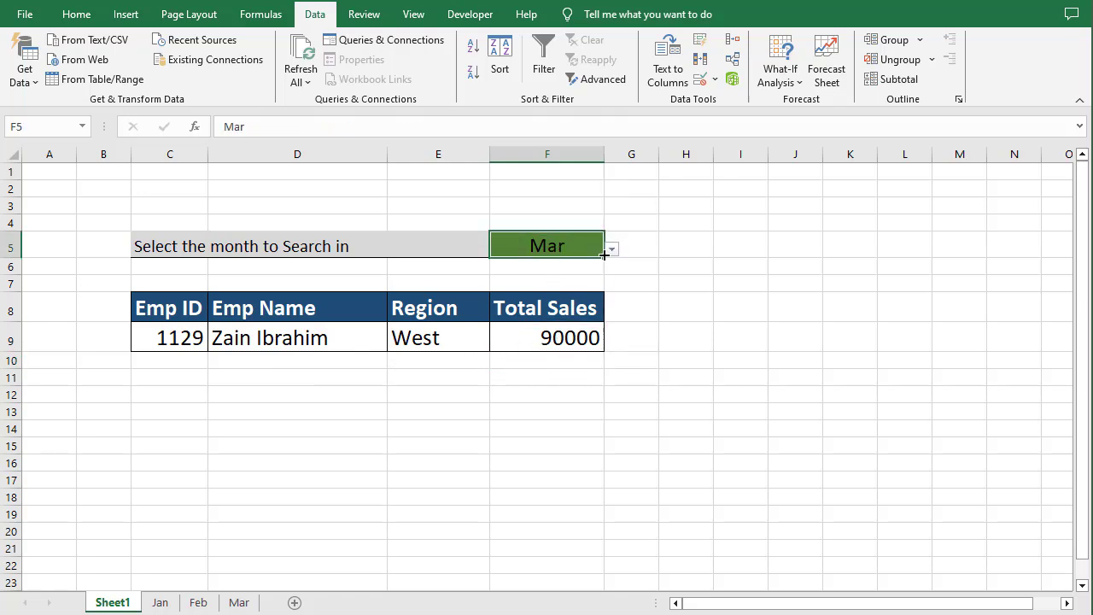
click(612, 250)
click(591, 262)
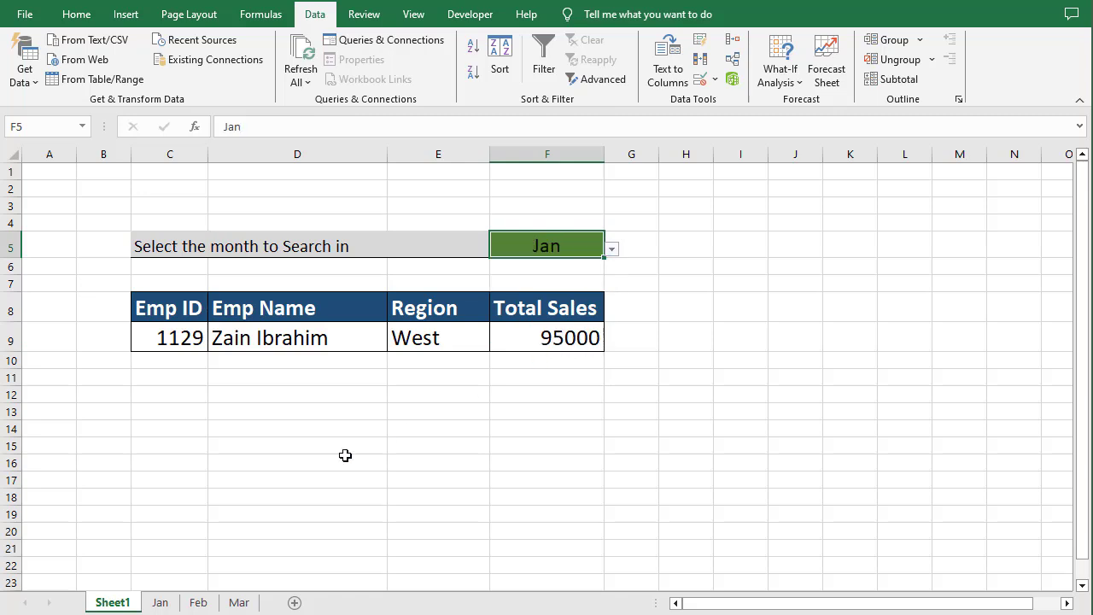
click(160, 602)
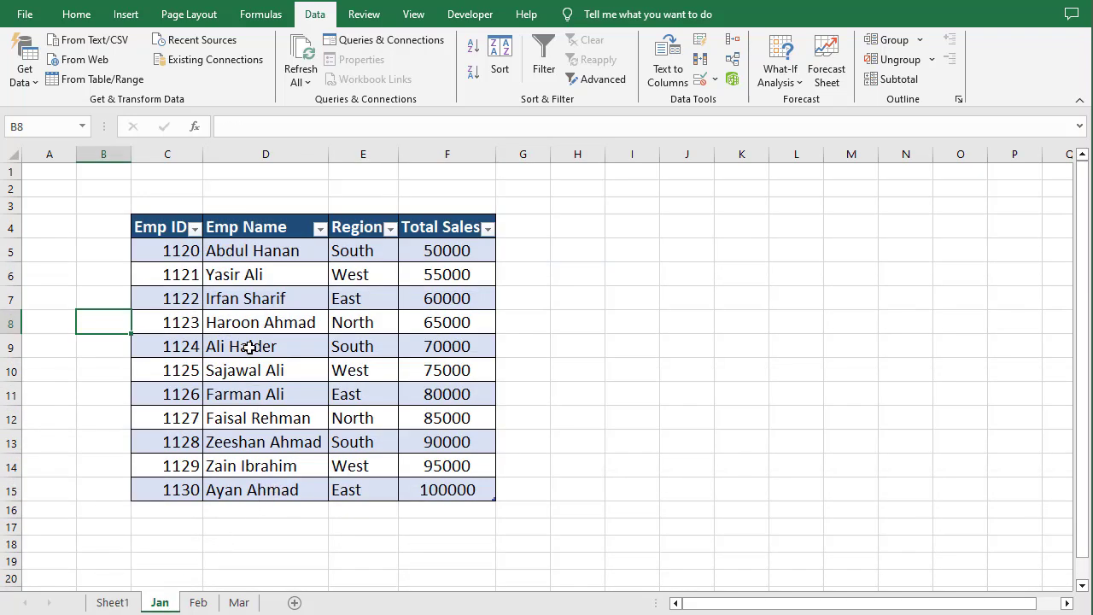
click(183, 468)
drag(258, 468, 454, 466)
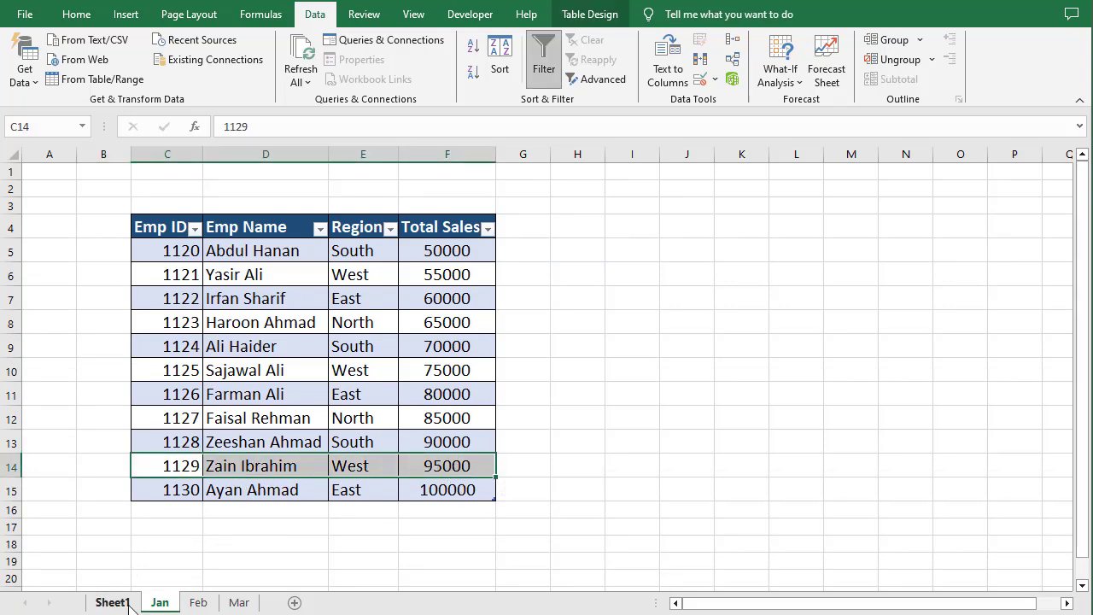
click(112, 603)
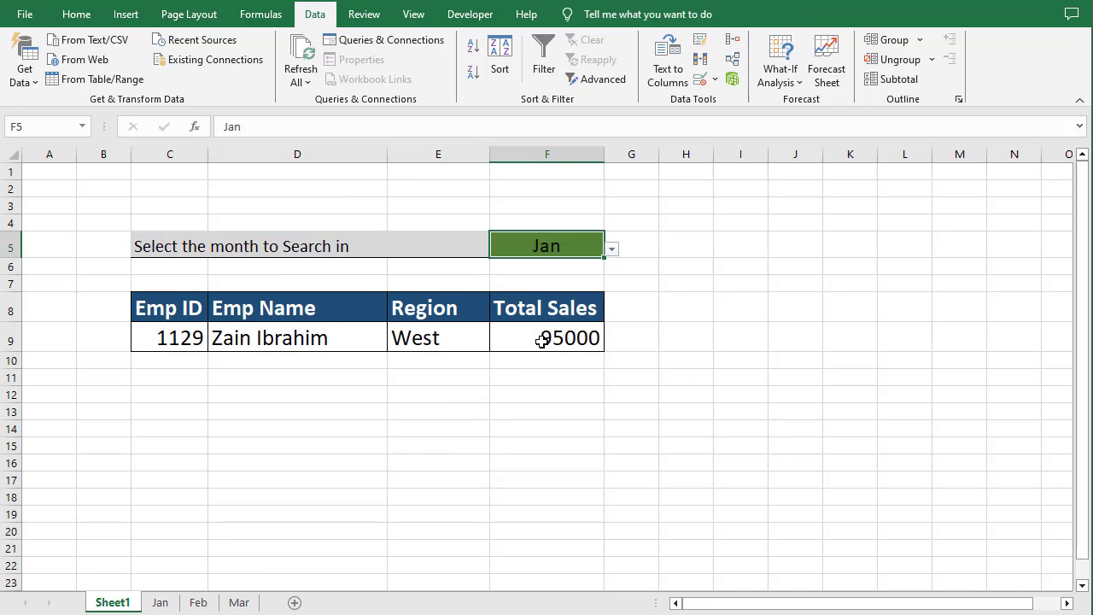
- Change the search month in F5 to Feb
click(521, 415)
click(592, 245)
click(613, 250)
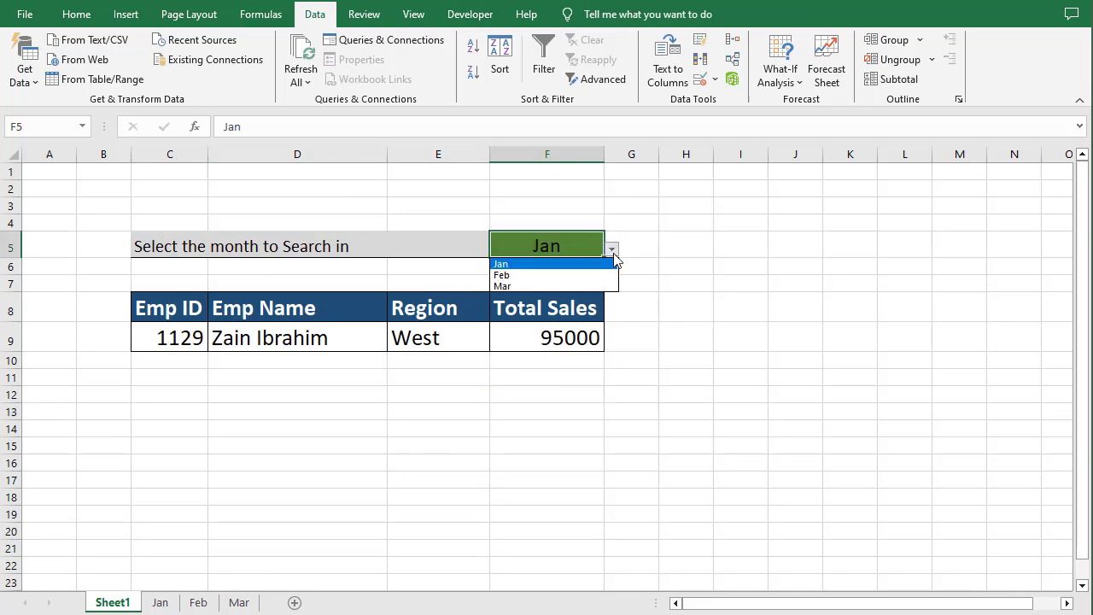
click(571, 275)
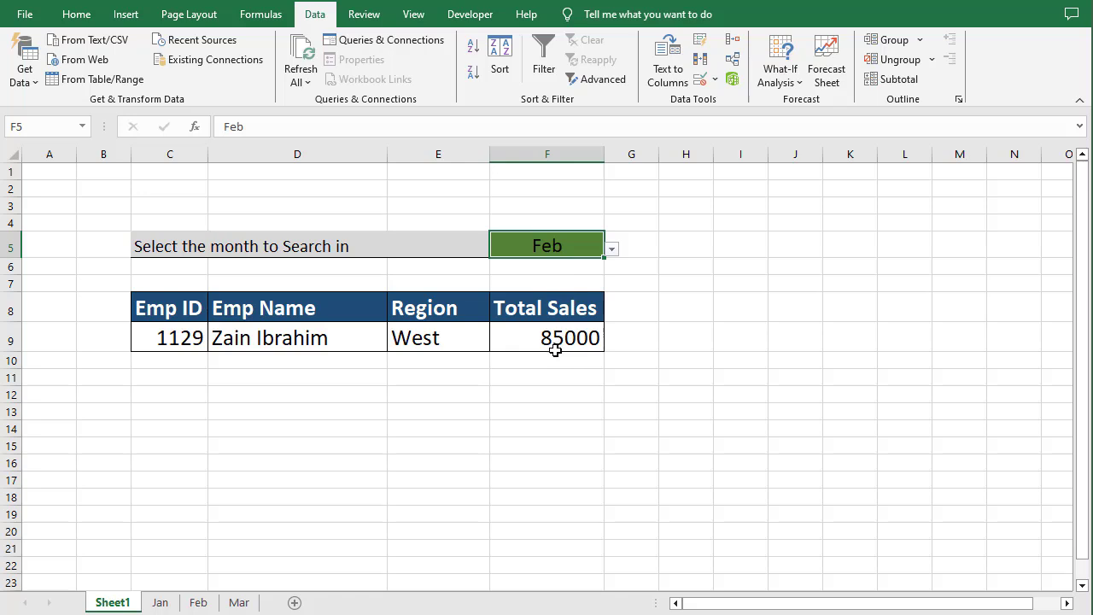
- Choose the sixth employee ID of the list in the Emp ID cell C9 to test the lookup
click(170, 338)
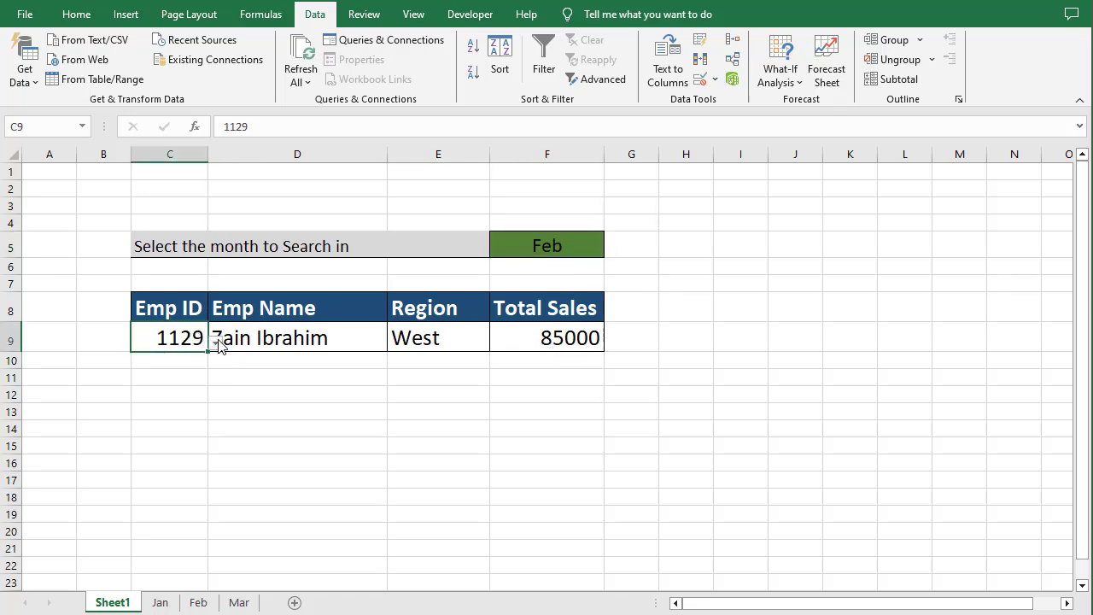
click(216, 341)
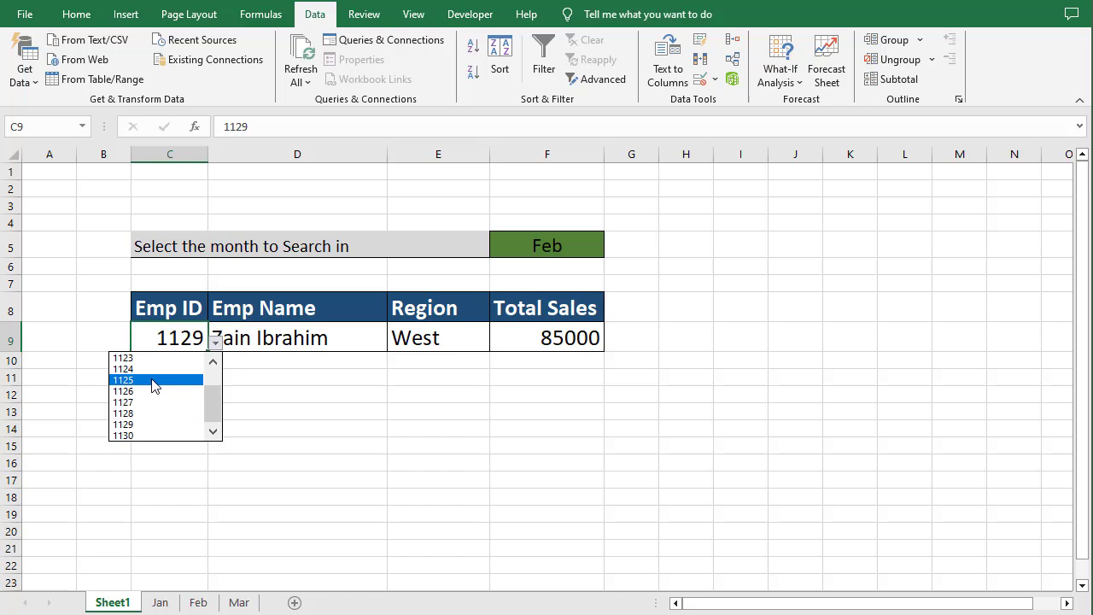
click(154, 380)
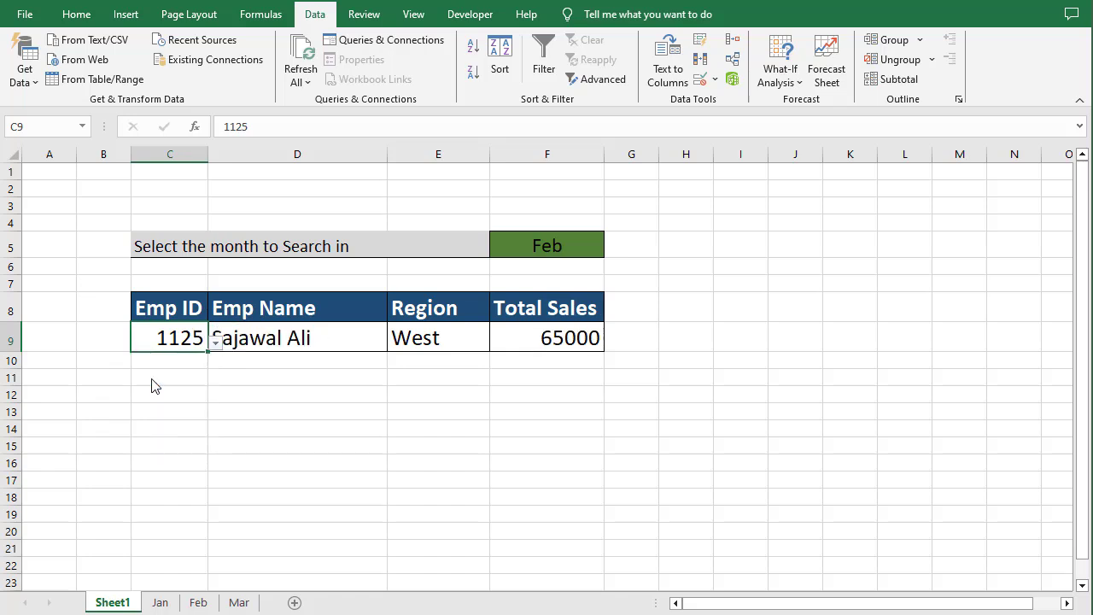
click(395, 370)
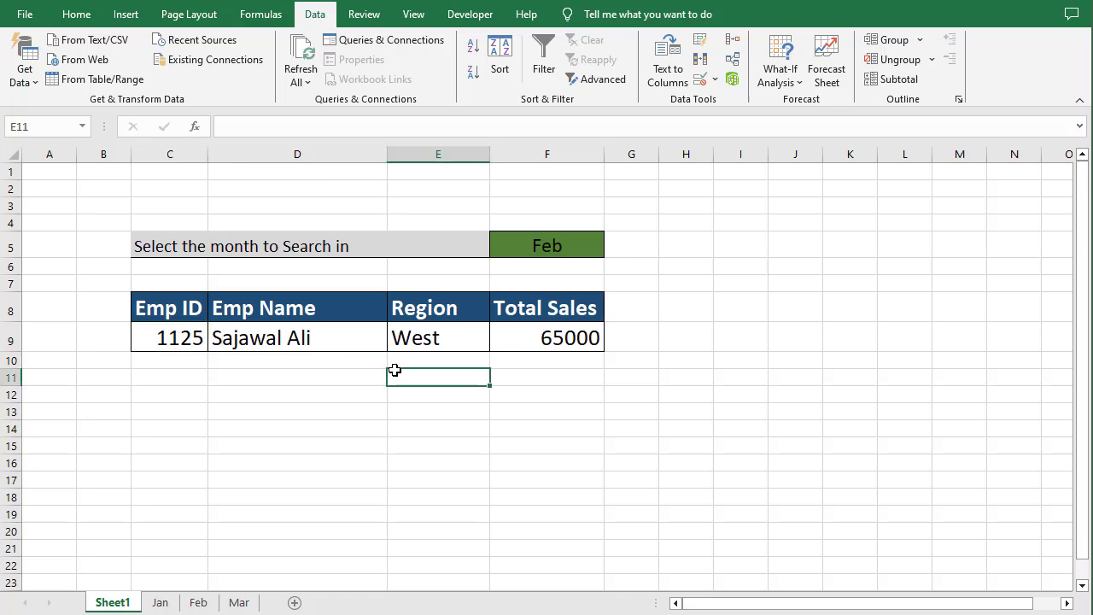